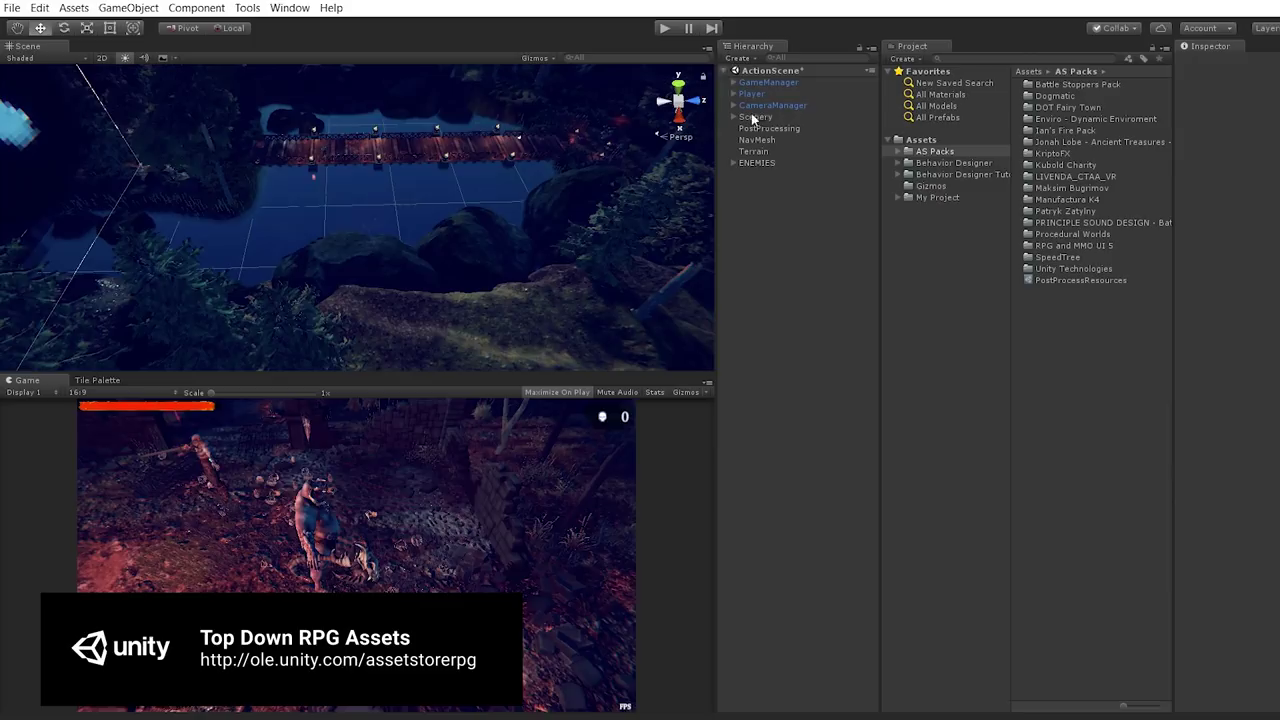
# Step: Start the game and walk the hero up the graveyard path, attacking the first enemies
pyautogui.click(667, 29)
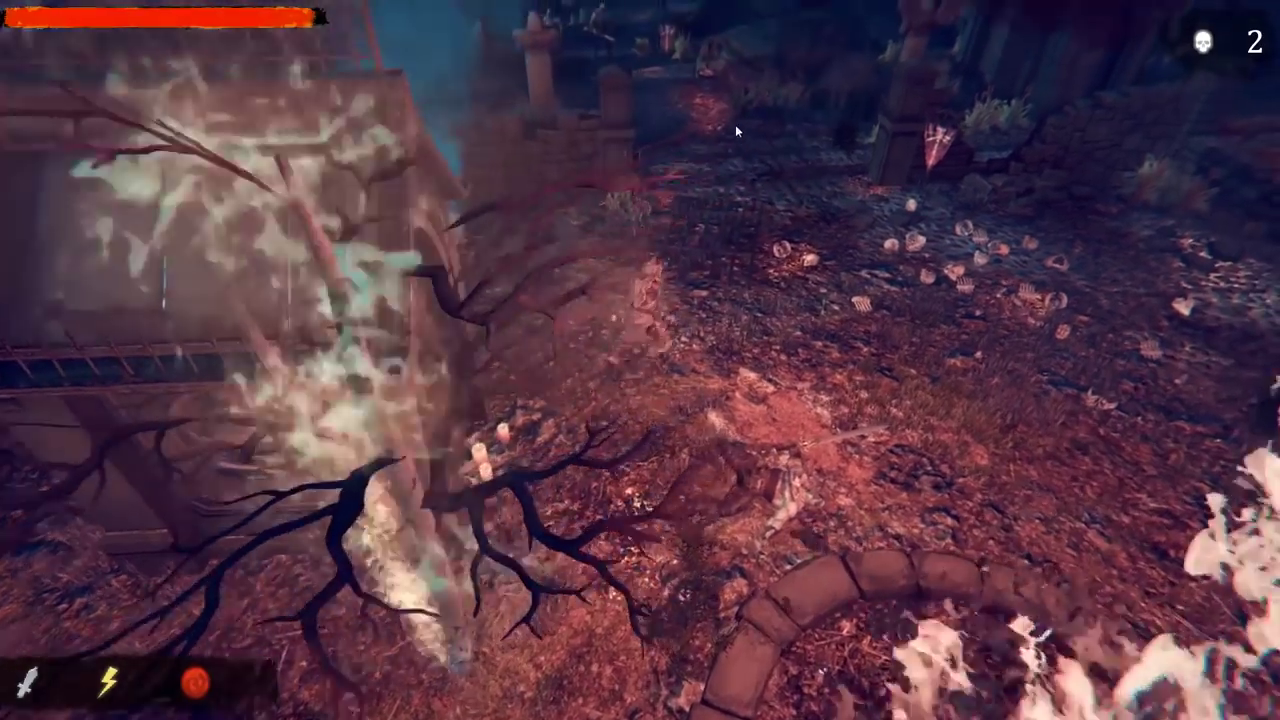
pyautogui.press('w')
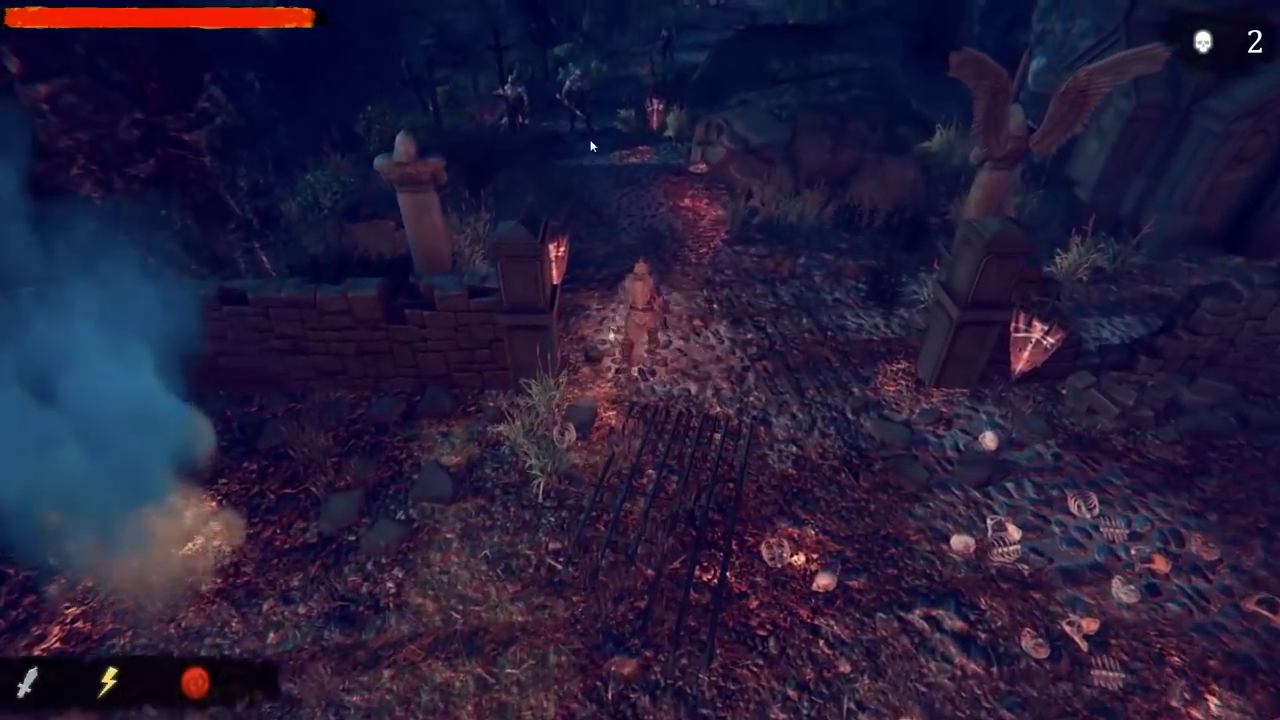
pyautogui.press('w')
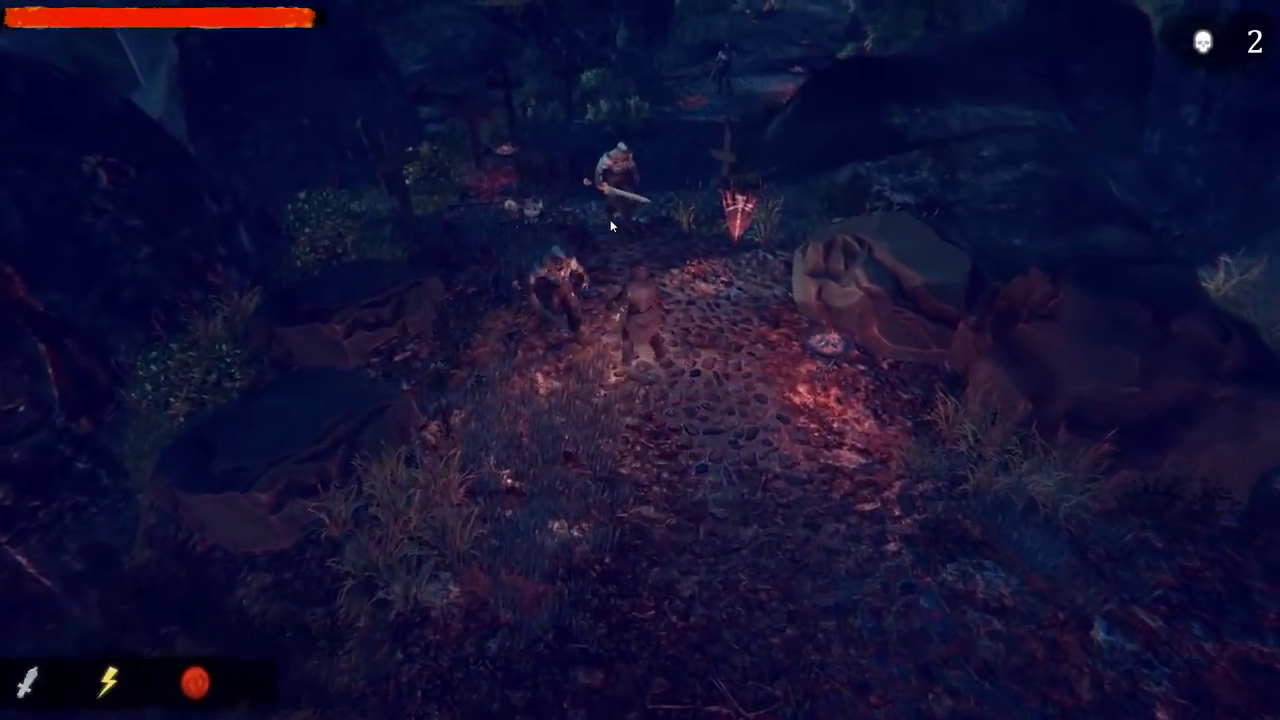
pyautogui.click(610, 222)
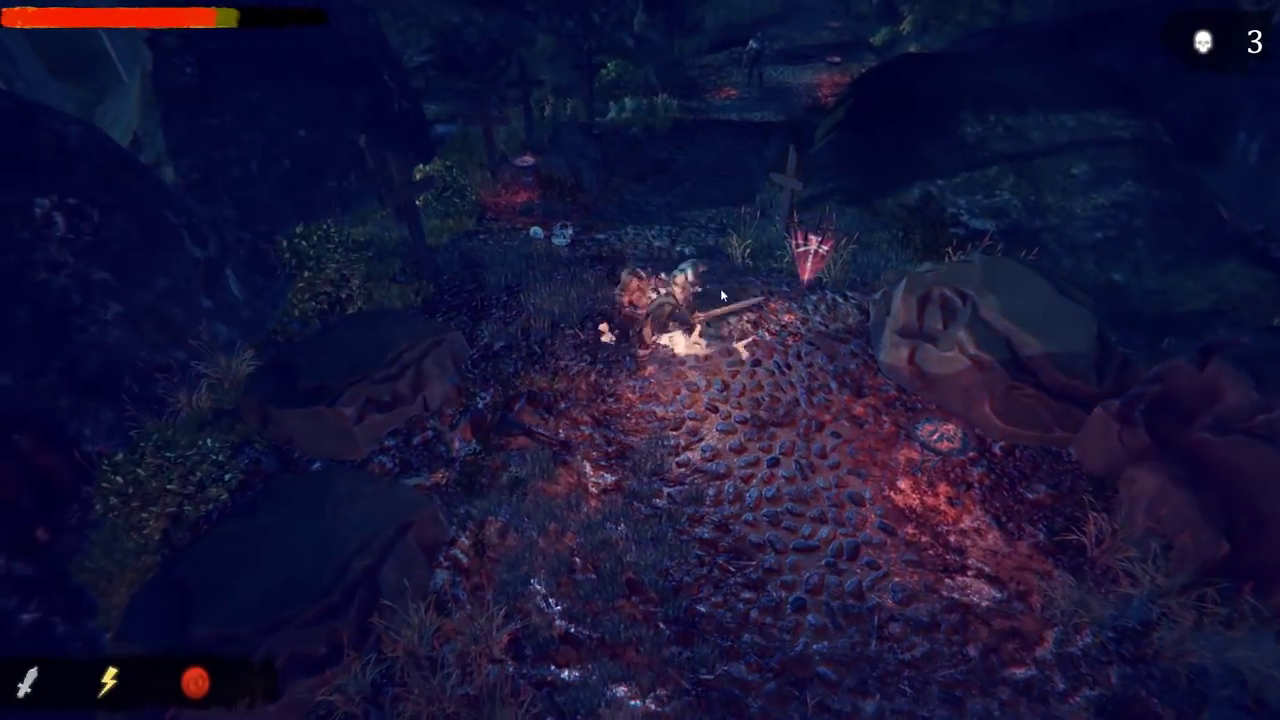
pyautogui.click(720, 288)
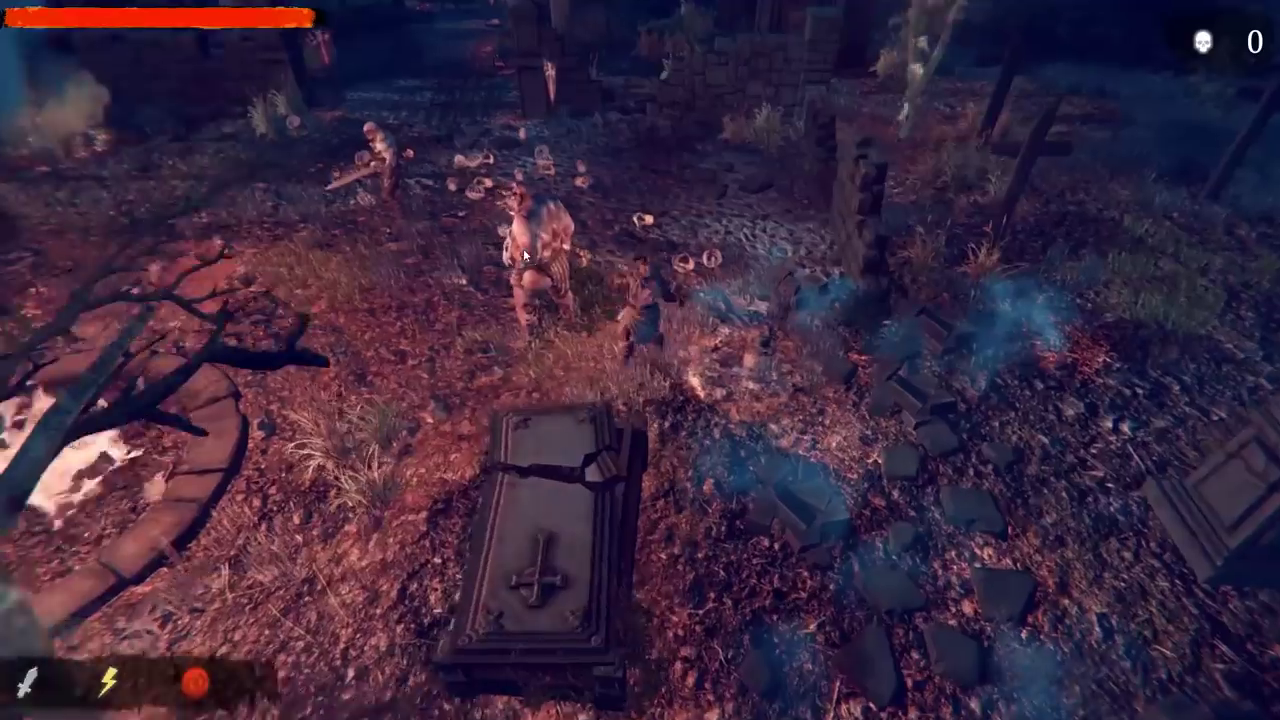
pyautogui.click(523, 255)
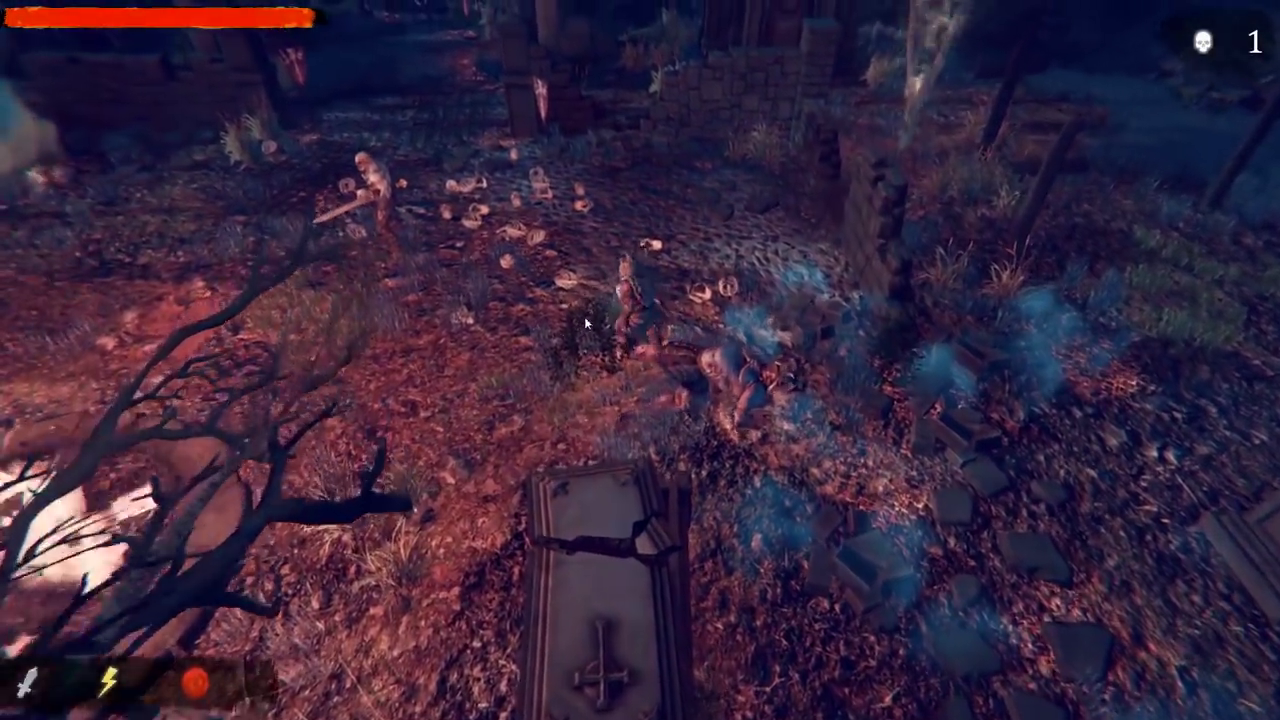
# Step: Fight the enemies around the dead tree while moving toward the stone circle
pyautogui.click(490, 530)
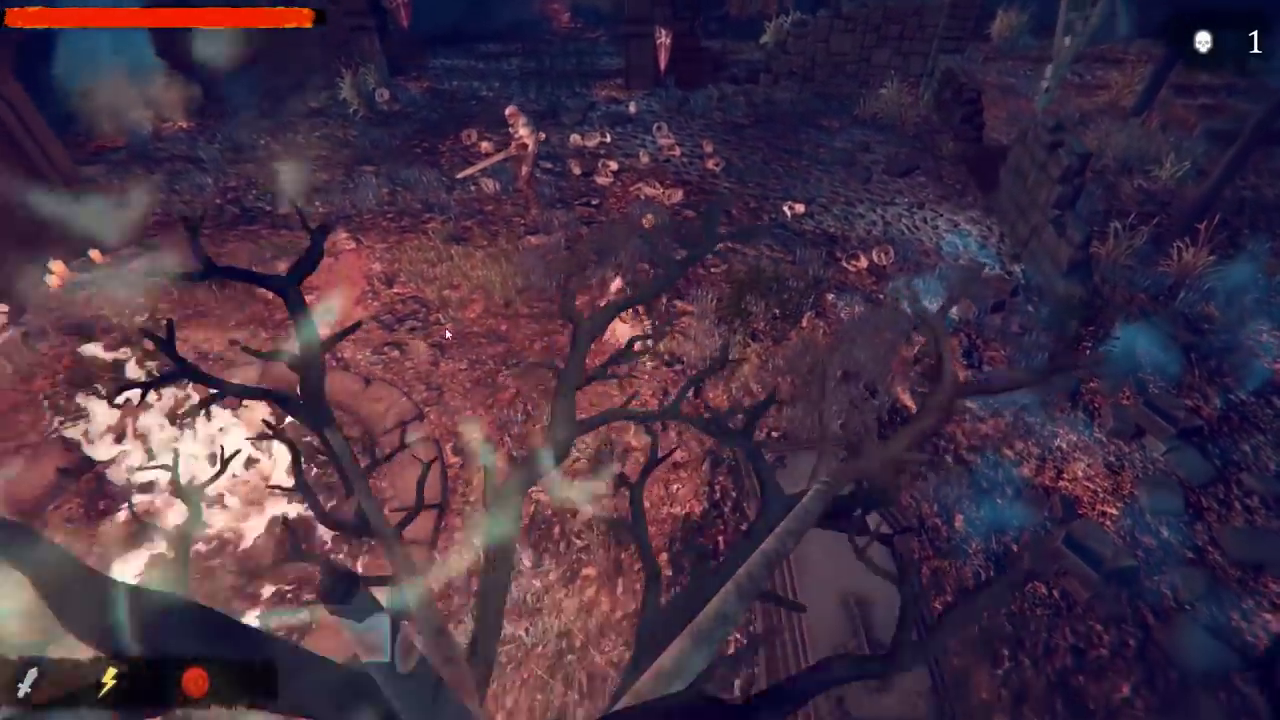
pyautogui.click(445, 327)
pyautogui.click(418, 280)
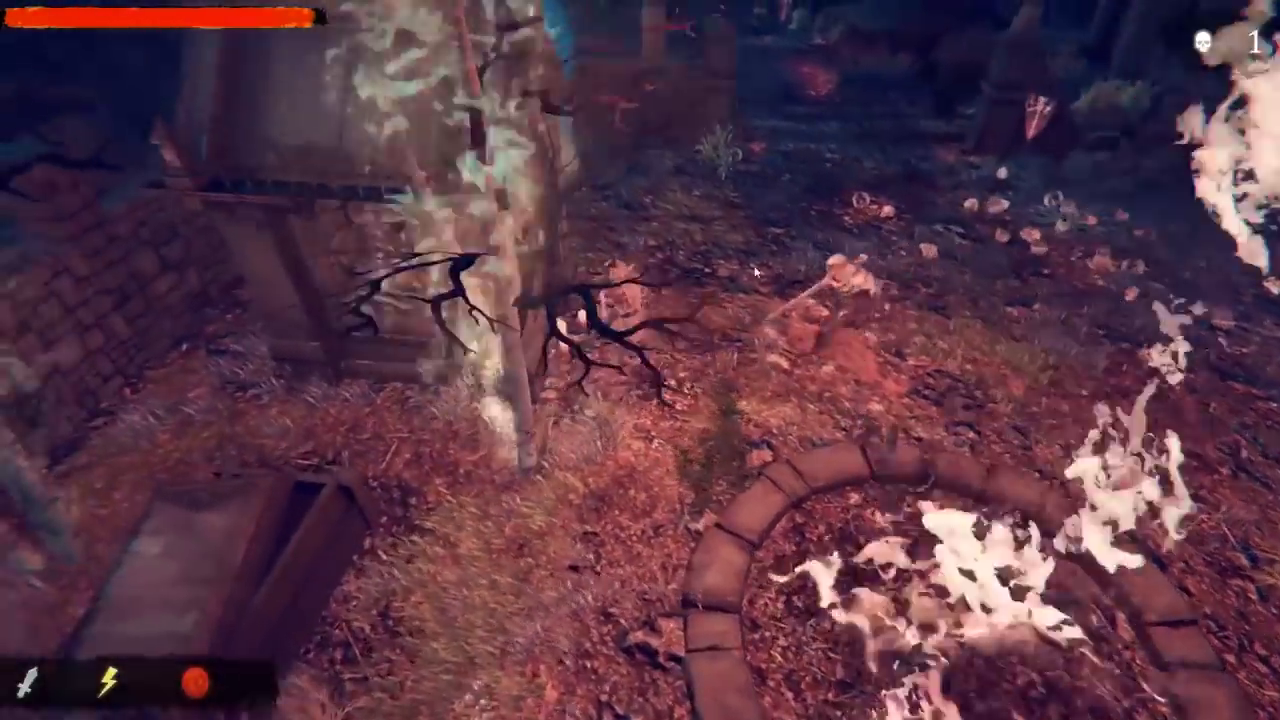
pyautogui.click(774, 342)
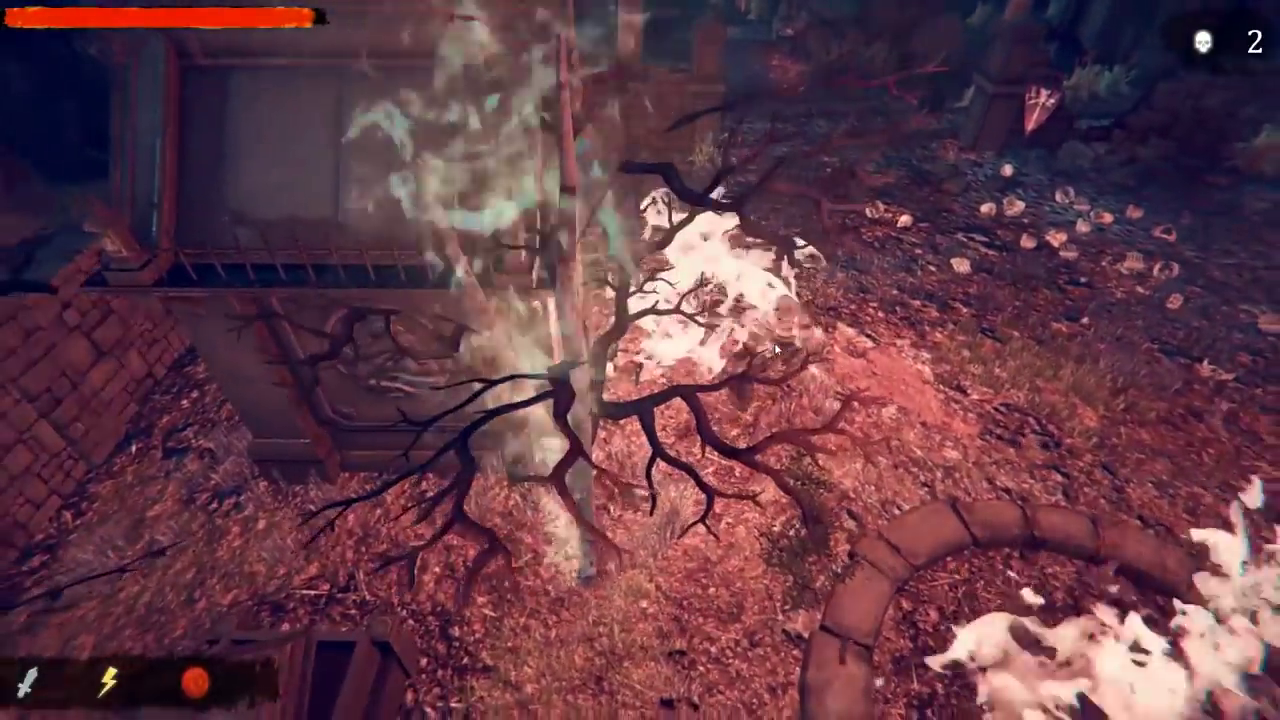
# Step: Move through the fence gap and finish off the skeleton, bringing the kills to 10
pyautogui.click(871, 233)
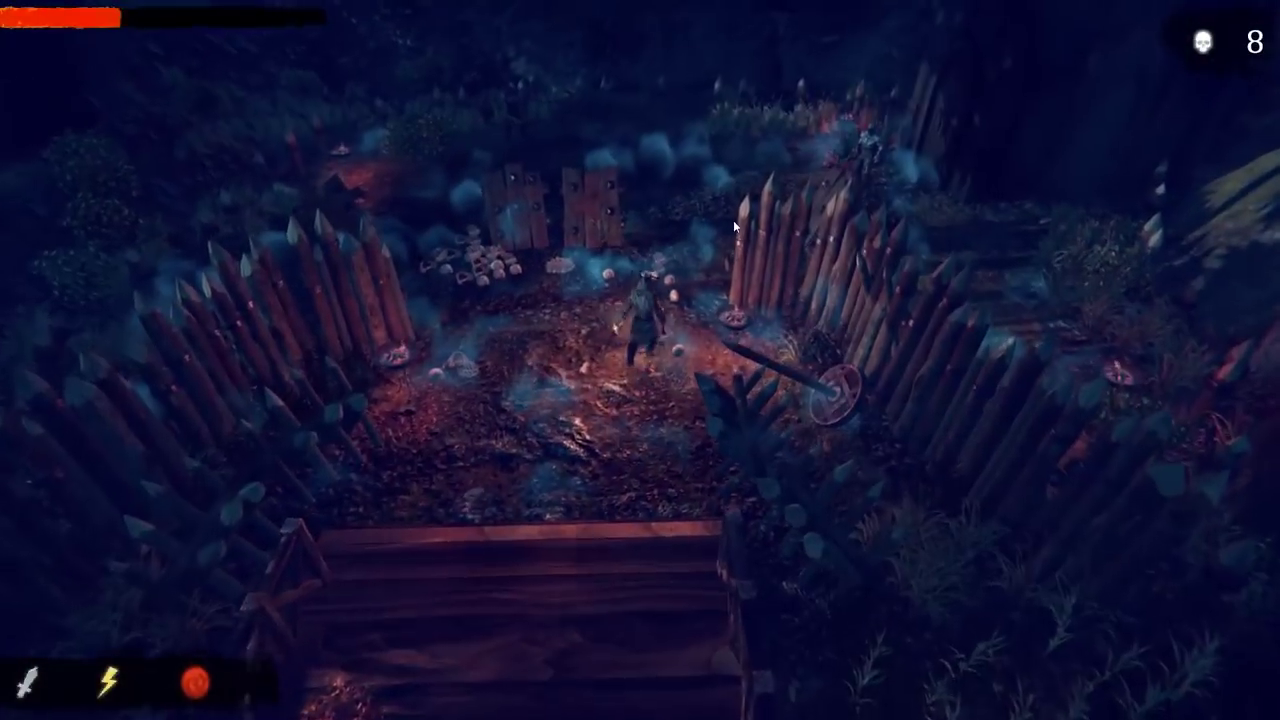
pyautogui.click(733, 220)
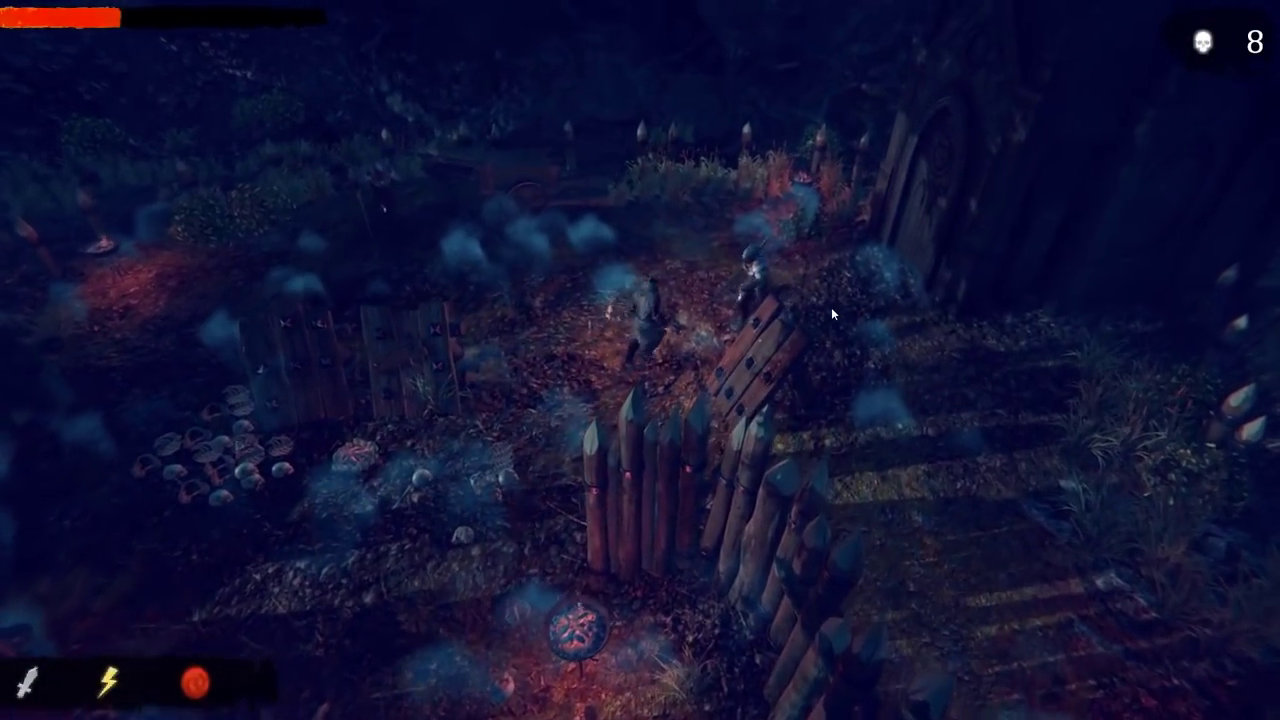
pyautogui.click(831, 313)
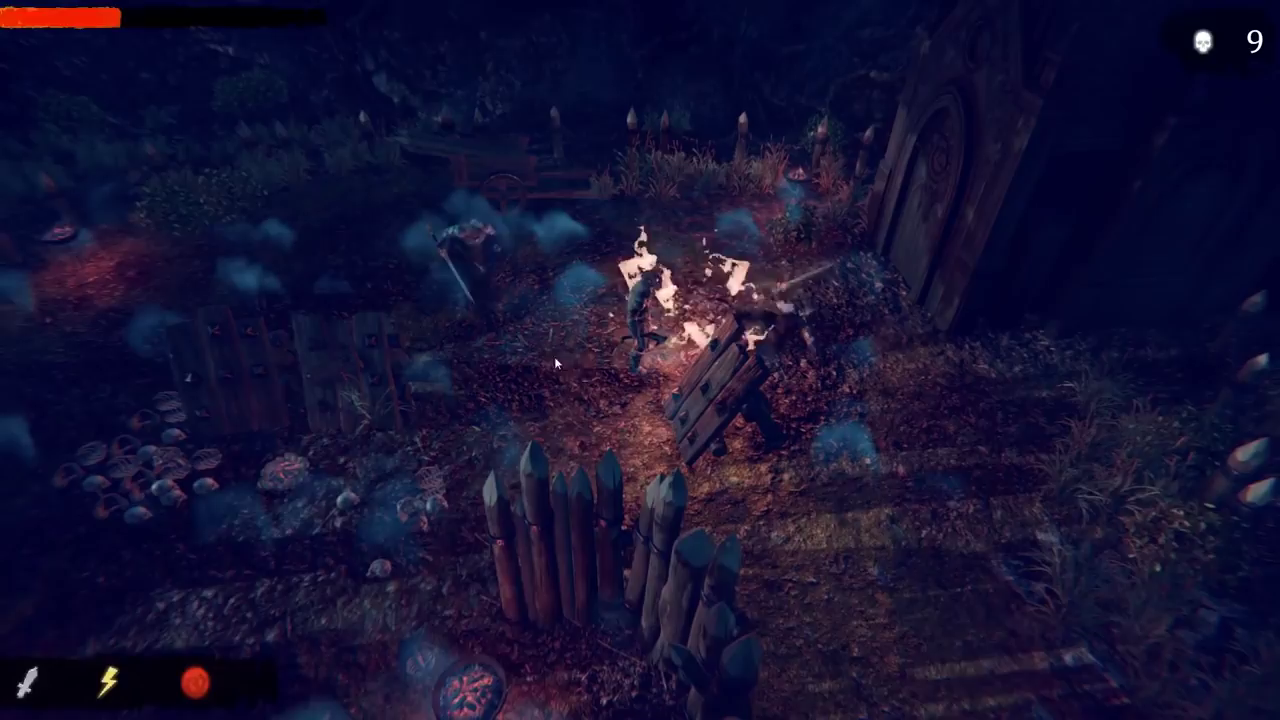
pyautogui.click(541, 290)
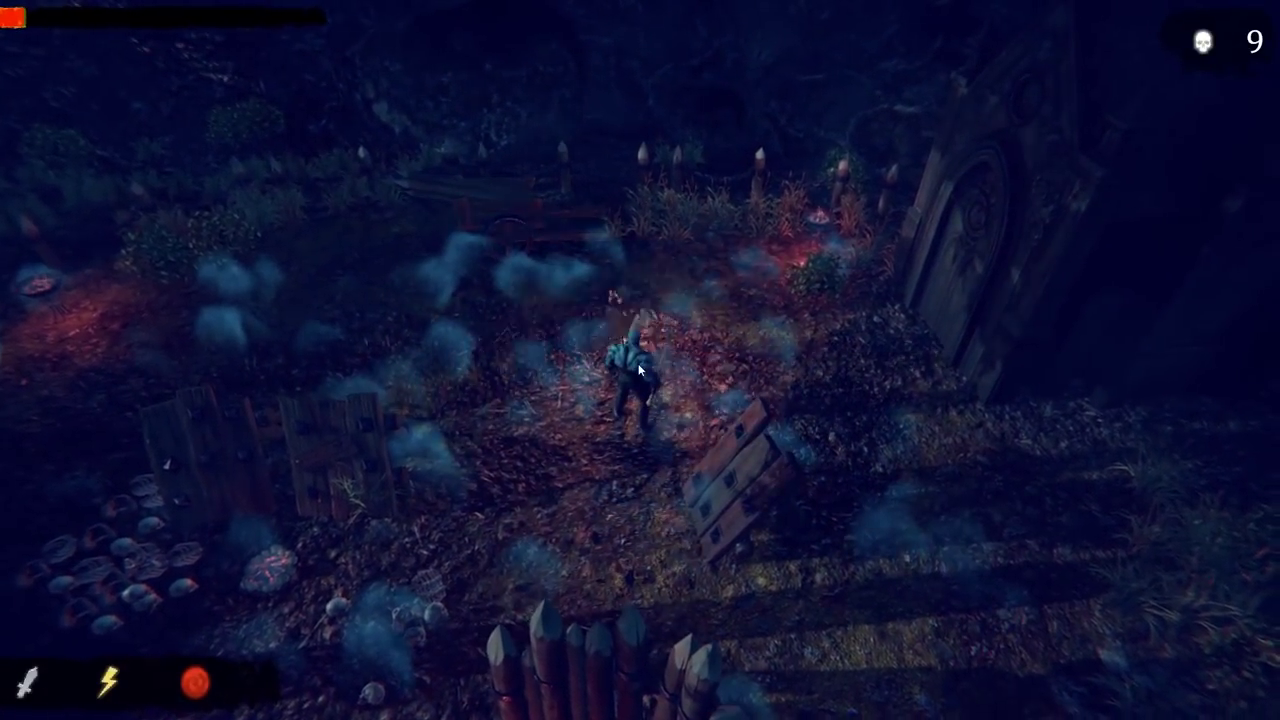
pyautogui.click(638, 363)
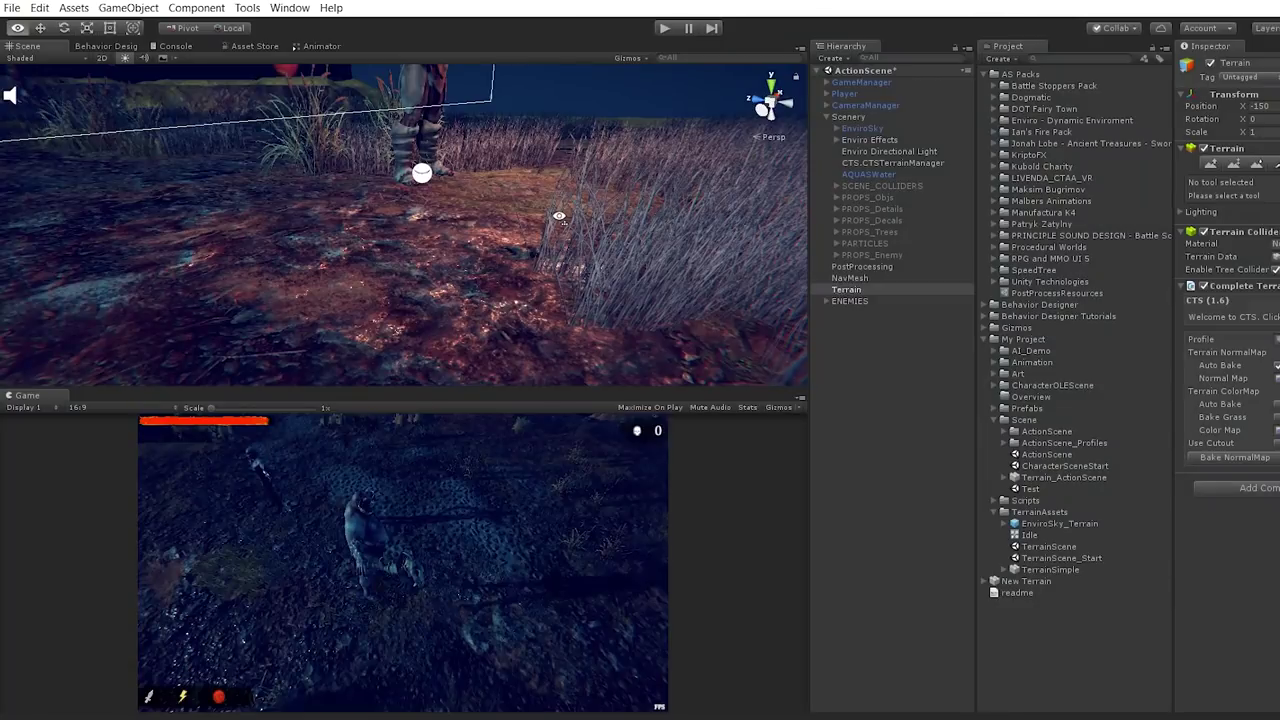
# Step: Orbit around the terrain and switch the Scene view to Shaded Wireframe
pyautogui.moveTo(559, 221)
pyautogui.keyDown('alt'); pyautogui.mouseDown()
pyautogui.moveTo(393, 261)
pyautogui.moveTo(208, 267)
pyautogui.moveTo(5, 240)
pyautogui.mouseUp(); pyautogui.keyUp('alt')
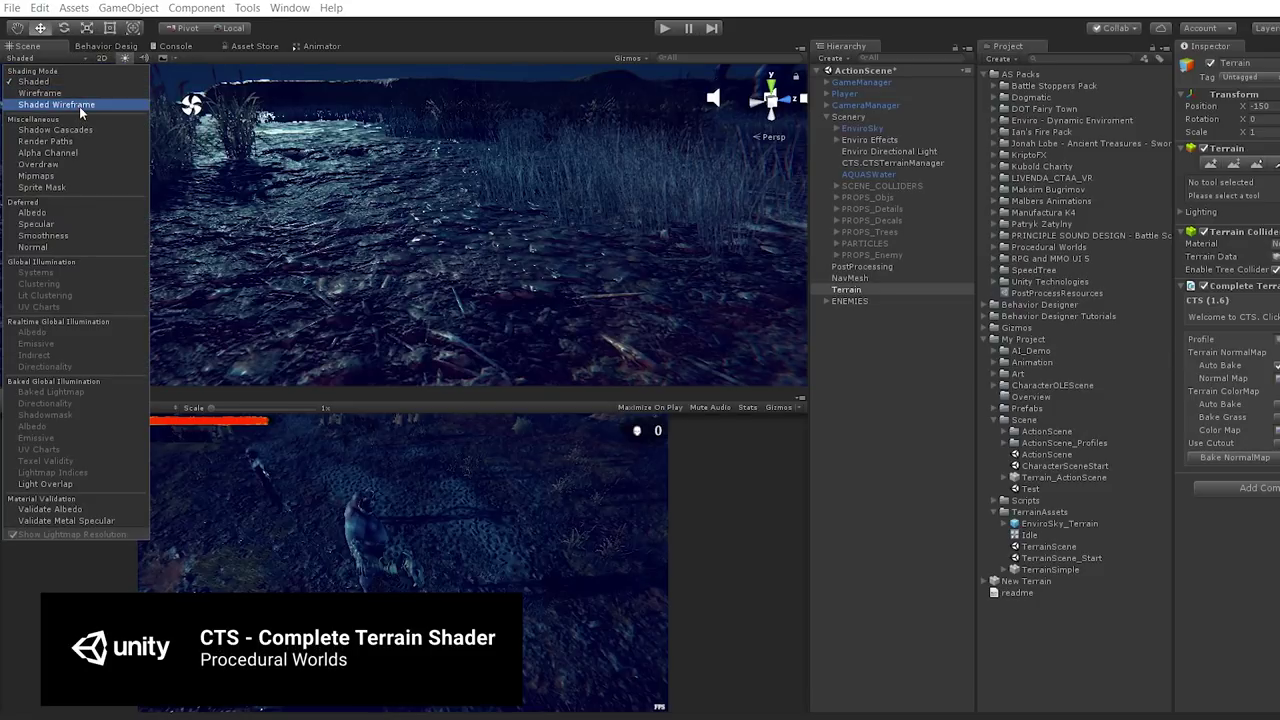
pyautogui.click(79, 105)
pyautogui.click(243, 186)
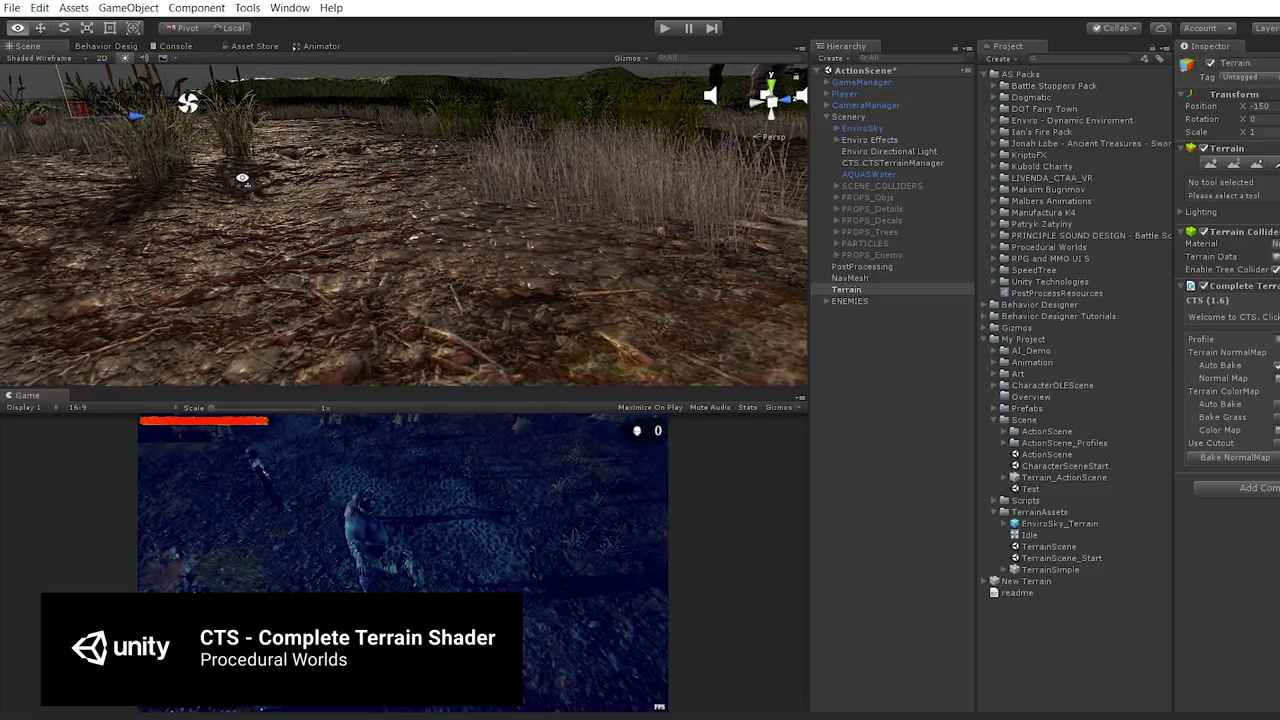
# Step: Fly over the terrain to inspect its wireframe texturing, then return to plain Shaded mode
pyautogui.moveTo(243, 177)
pyautogui.keyDown('alt'); pyautogui.mouseDown()
pyautogui.moveTo(300, 240)
pyautogui.moveTo(443, 257)
pyautogui.moveTo(523, 246)
pyautogui.mouseUp(); pyautogui.keyUp('alt')
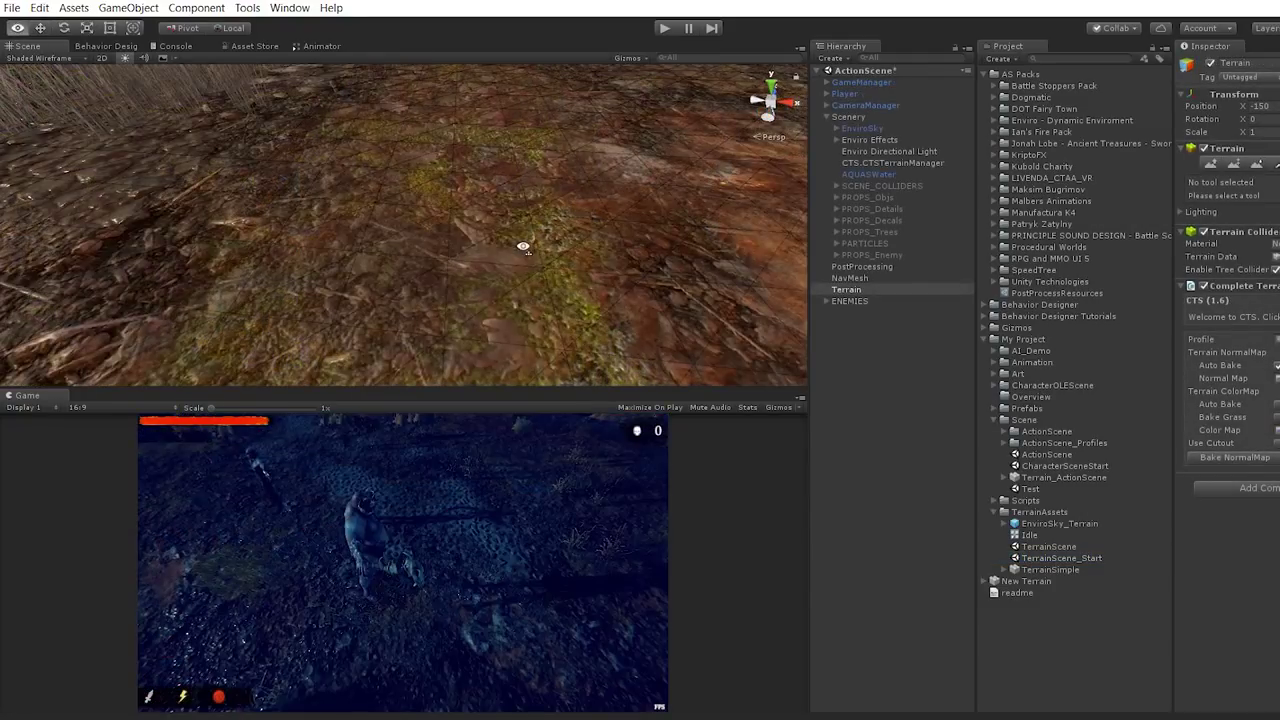
pyautogui.moveTo(676, 211)
pyautogui.keyDown('alt'); pyautogui.mouseDown()
pyautogui.moveTo(211, 184)
pyautogui.moveTo(134, 91)
pyautogui.mouseUp(); pyautogui.keyUp('alt')
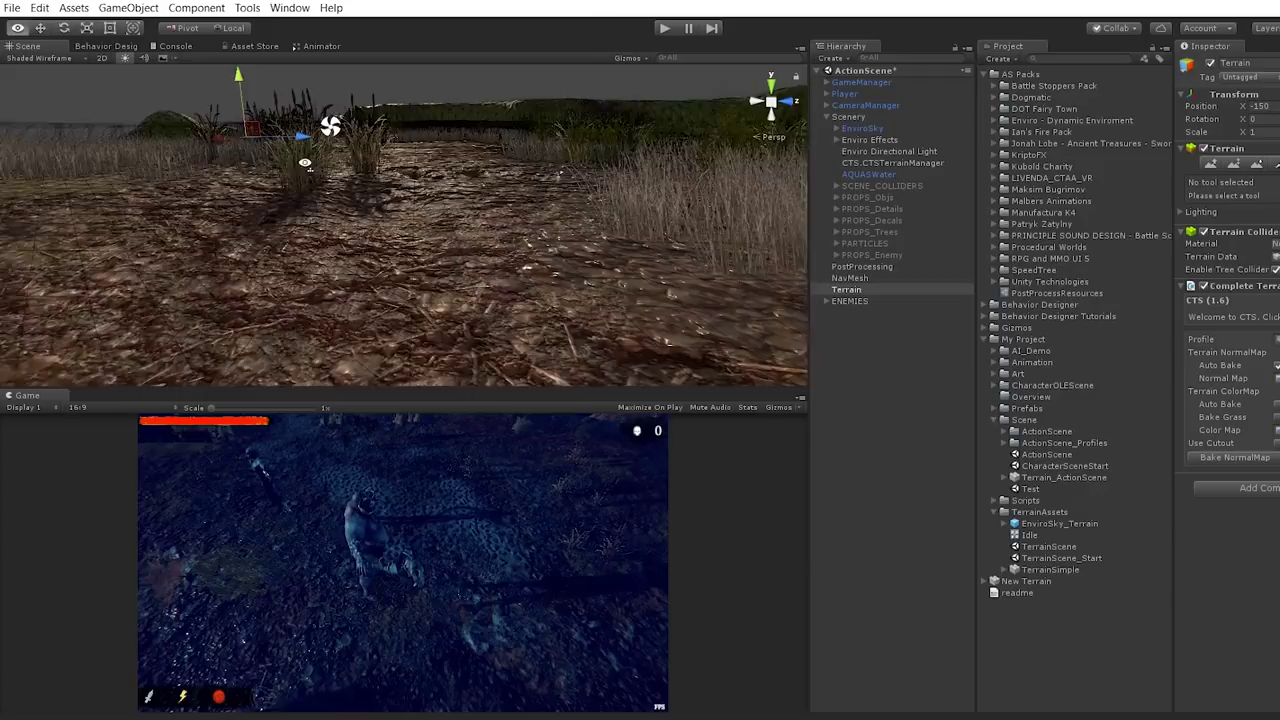
pyautogui.click(47, 58)
pyautogui.click(57, 82)
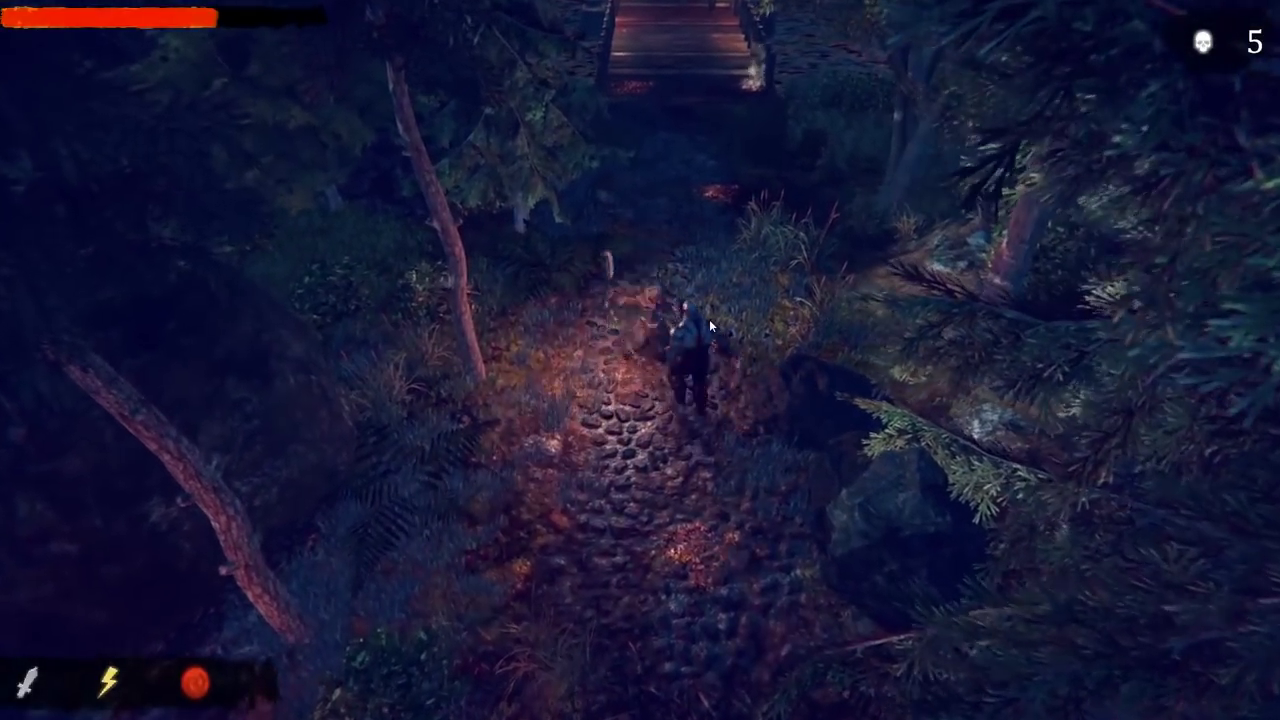
# Step: Defeat the forest-path enemy, then maximize the Scene view and orbit up to the tree canopy
pyautogui.click(709, 319)
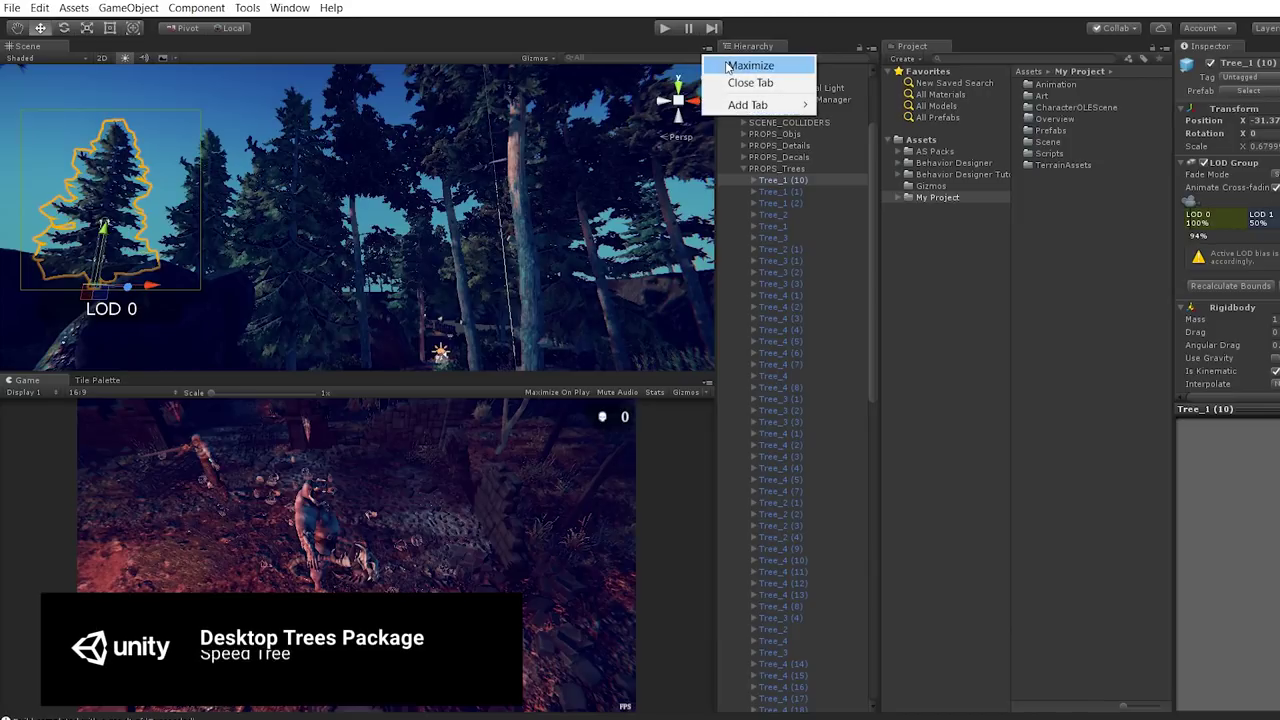
pyautogui.click(740, 66)
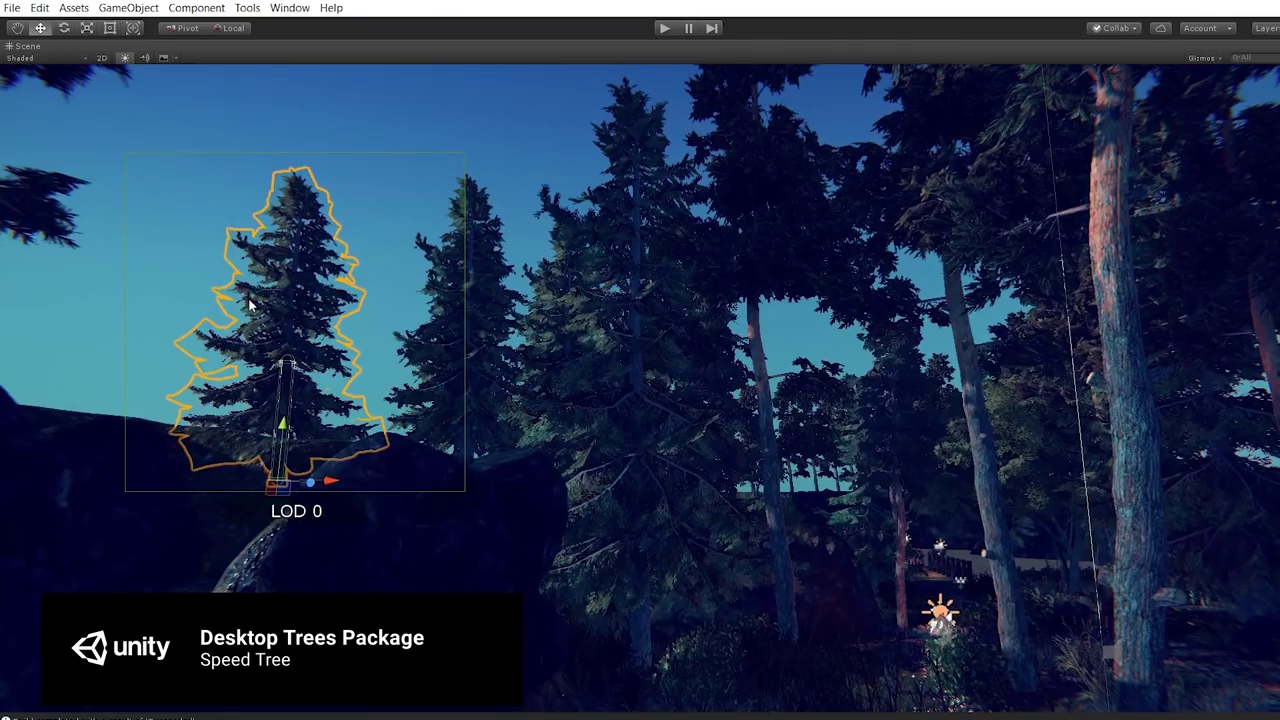
pyautogui.moveTo(112, 420)
pyautogui.keyDown('alt'); pyautogui.mouseDown()
pyautogui.moveTo(276, 283)
pyautogui.moveTo(329, 297)
pyautogui.moveTo(406, 354)
pyautogui.moveTo(578, 403)
pyautogui.mouseUp(); pyautogui.keyUp('alt')
pyautogui.scroll(2, 578, 403)
pyautogui.scroll(2, 563, 406)
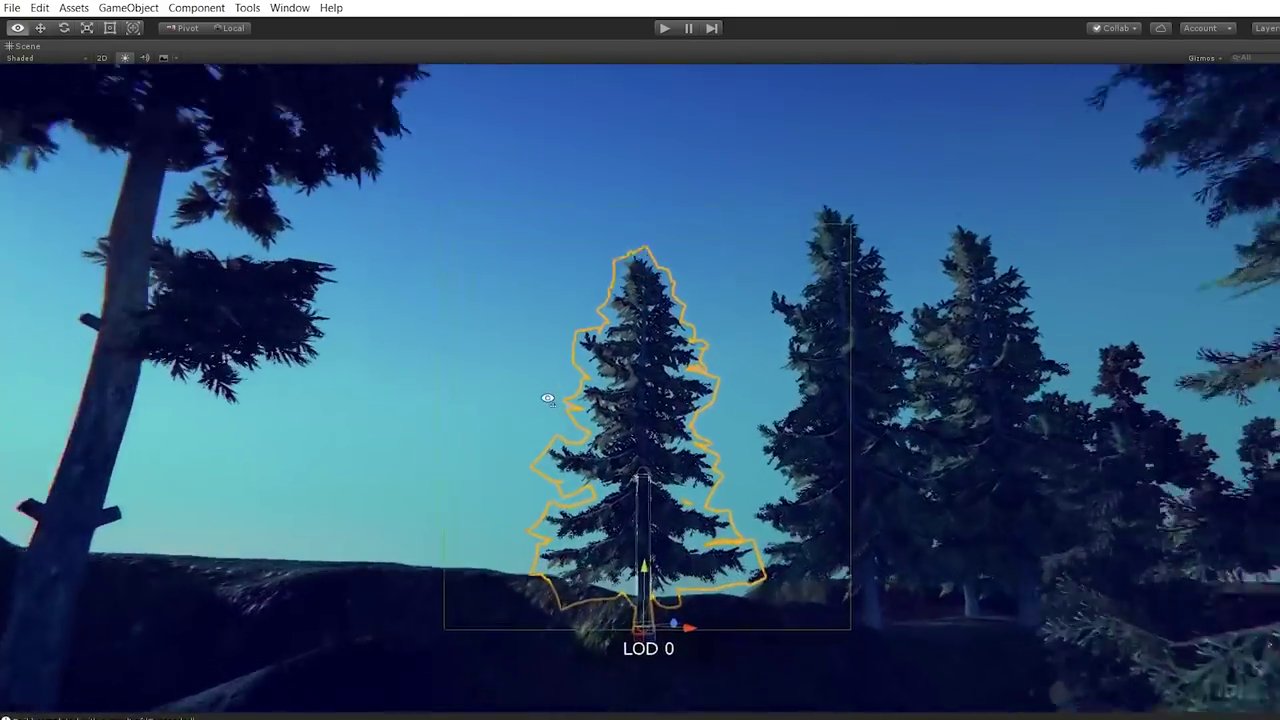
pyautogui.scroll(2, 543, 400)
pyautogui.scroll(2, 543, 406)
pyautogui.hotkey('shift', 'space')
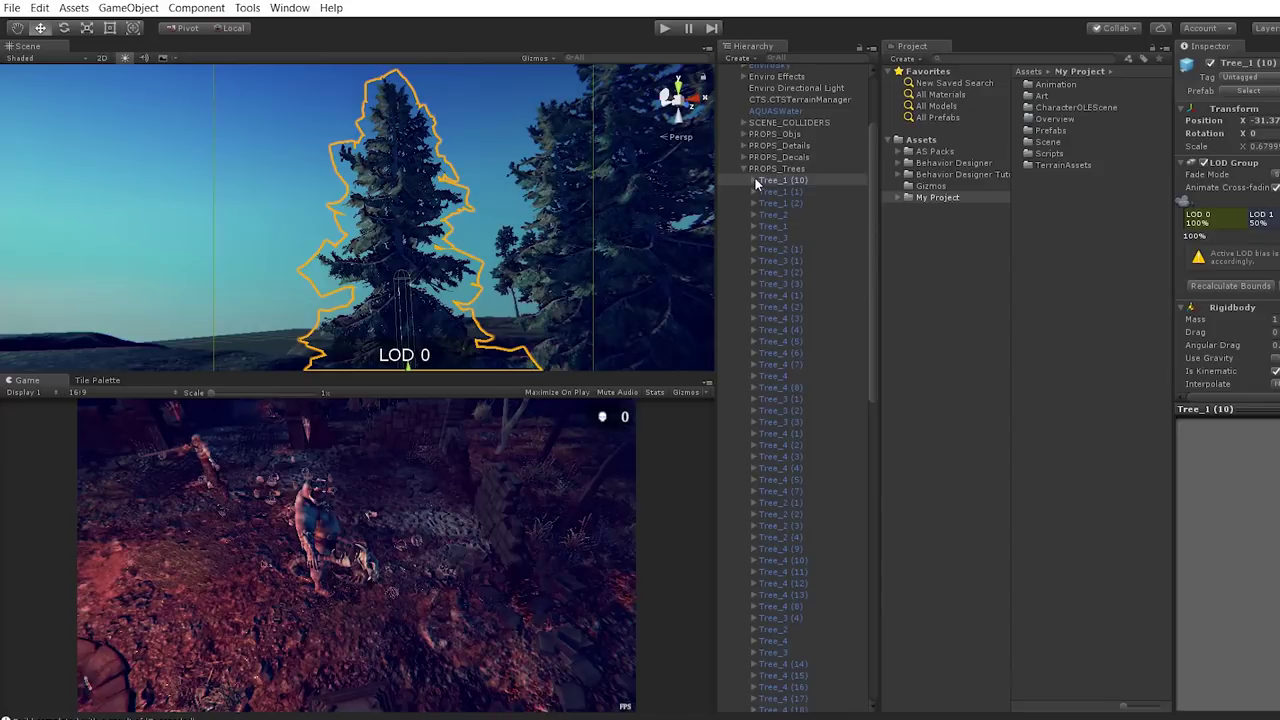
# Step: Inspect Tree_1 (10)'s AlaskaCedar LOD meshes, billboard and LOD Group, then orbit to the surrounding trees
pyautogui.click(787, 229)
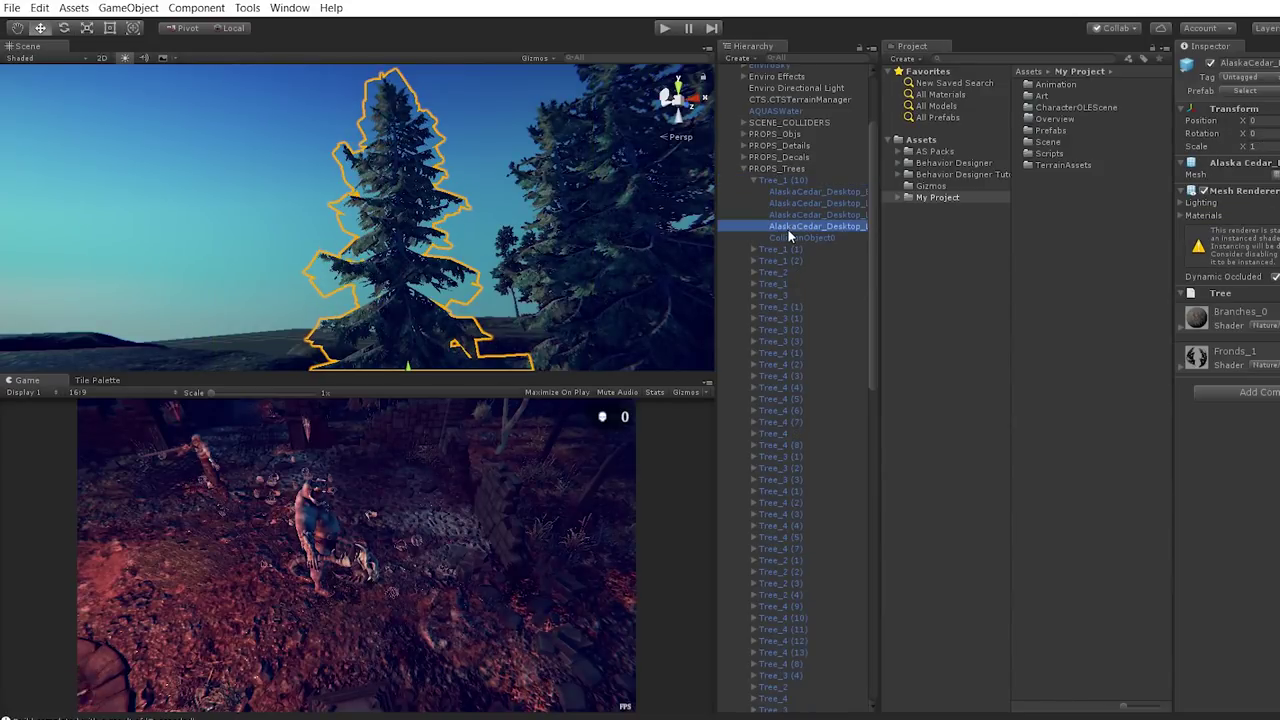
pyautogui.click(805, 216)
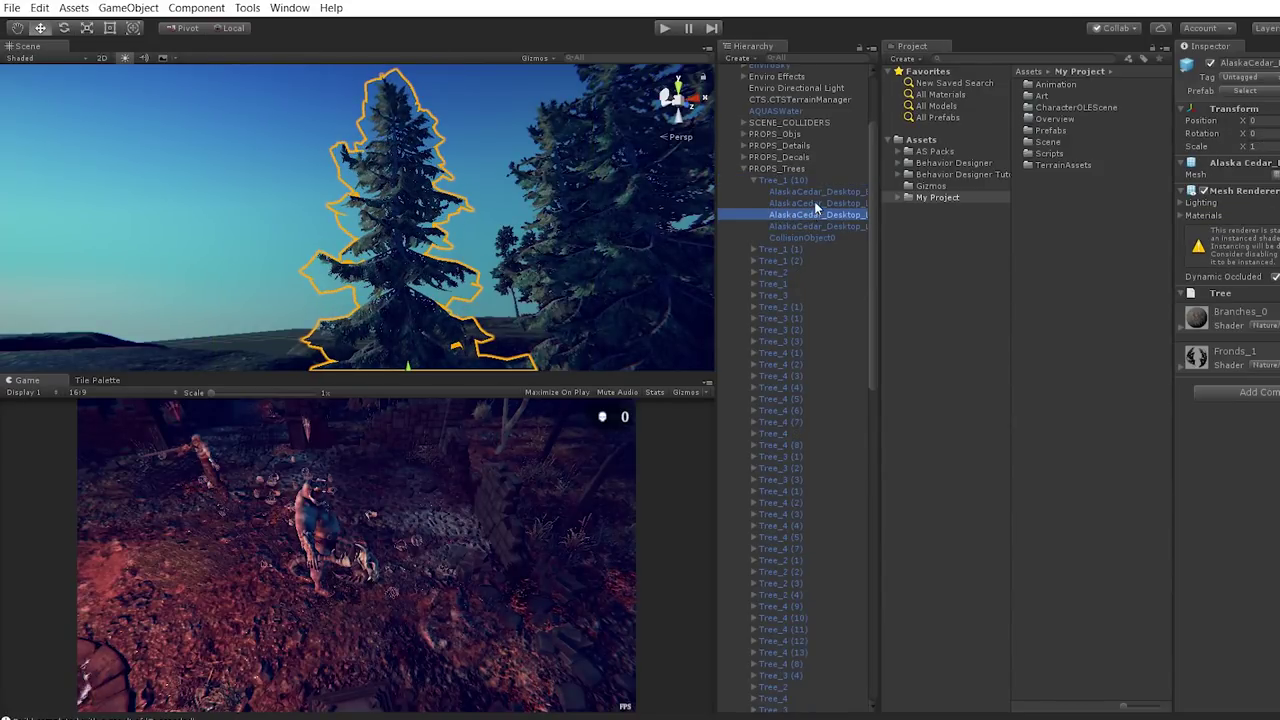
pyautogui.click(817, 203)
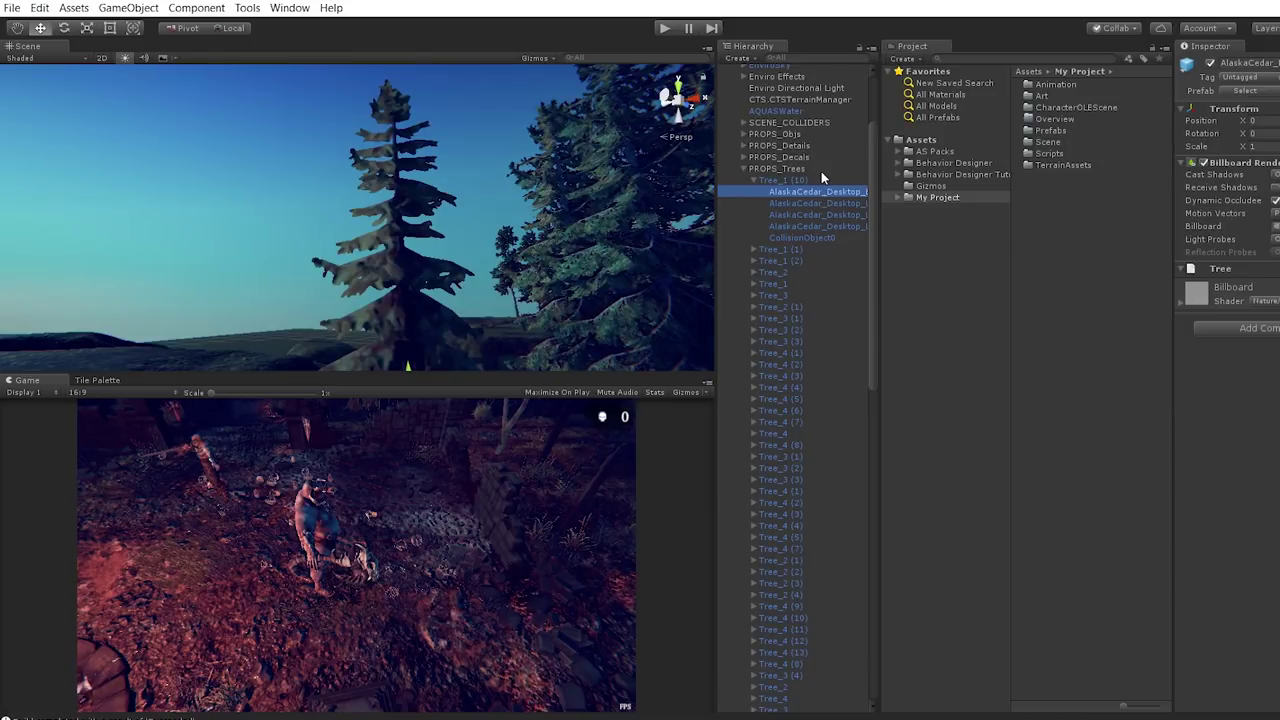
pyautogui.click(823, 181)
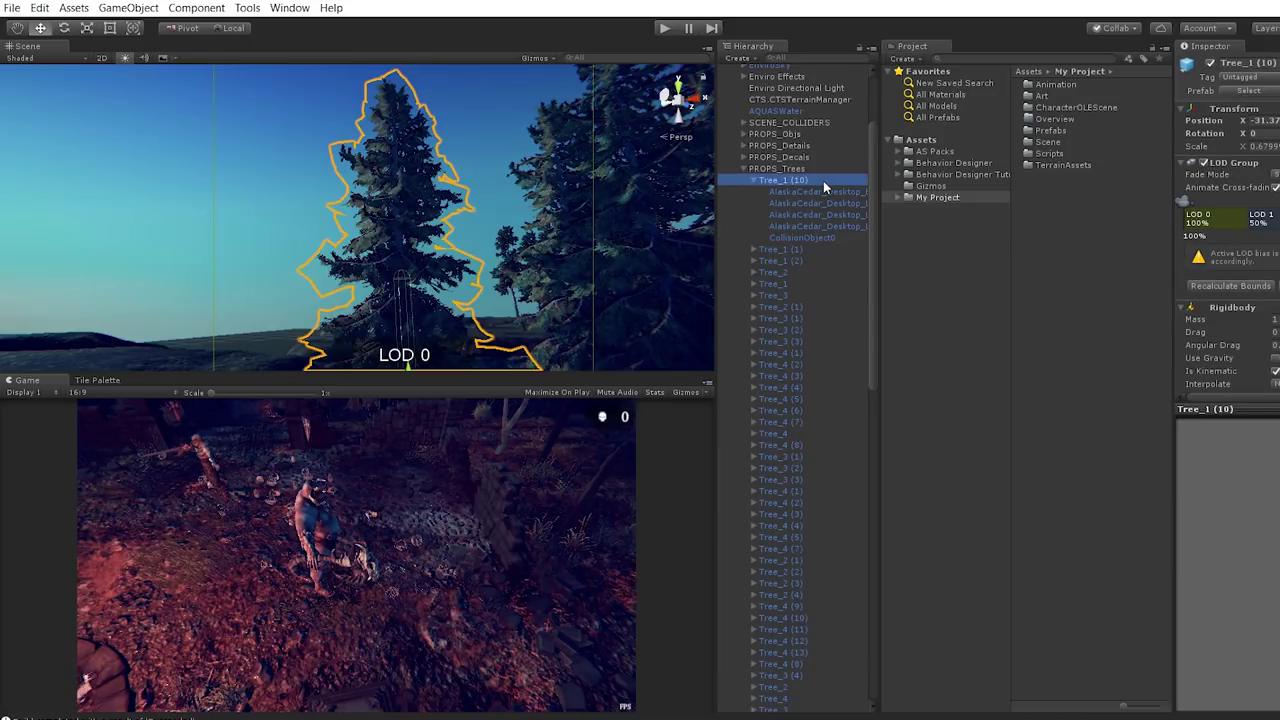
pyautogui.moveTo(551, 206); pyautogui.dragTo(1083, 184, button='right')
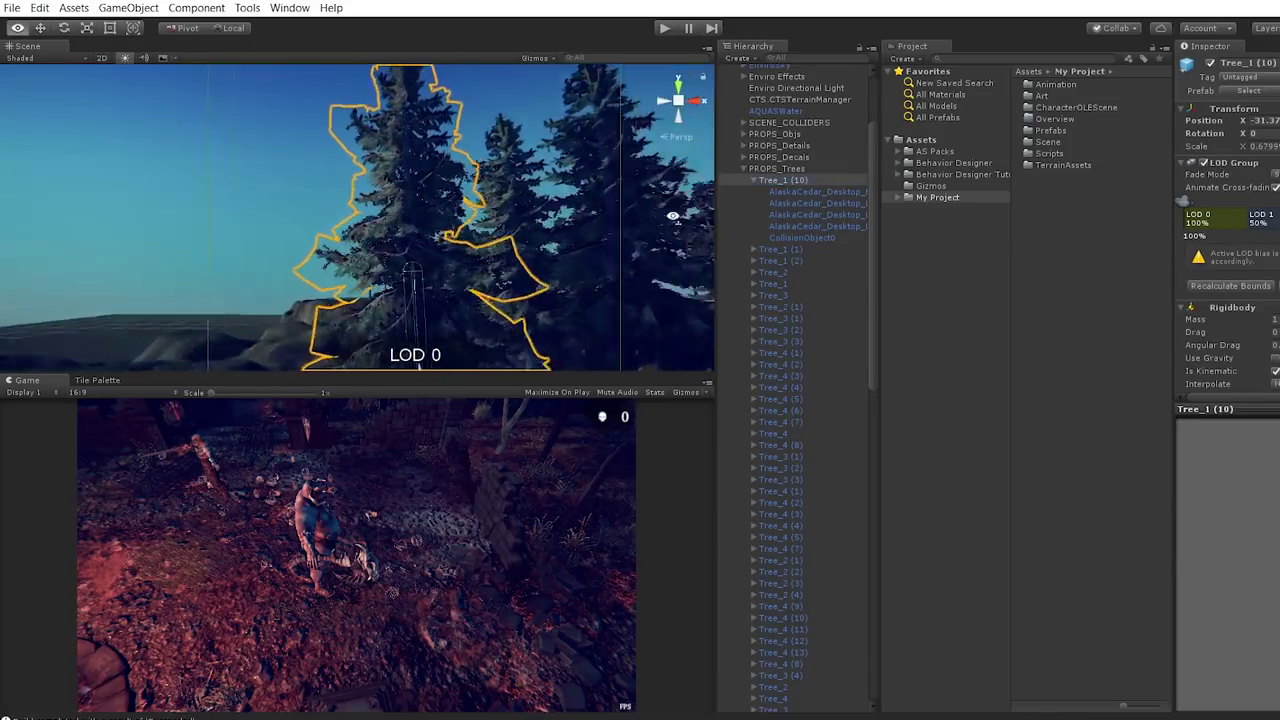
# Step: Frame the PROPS_Objs group and then rock01 in the Scene view, orbiting around each
pyautogui.doubleClick(775, 98)
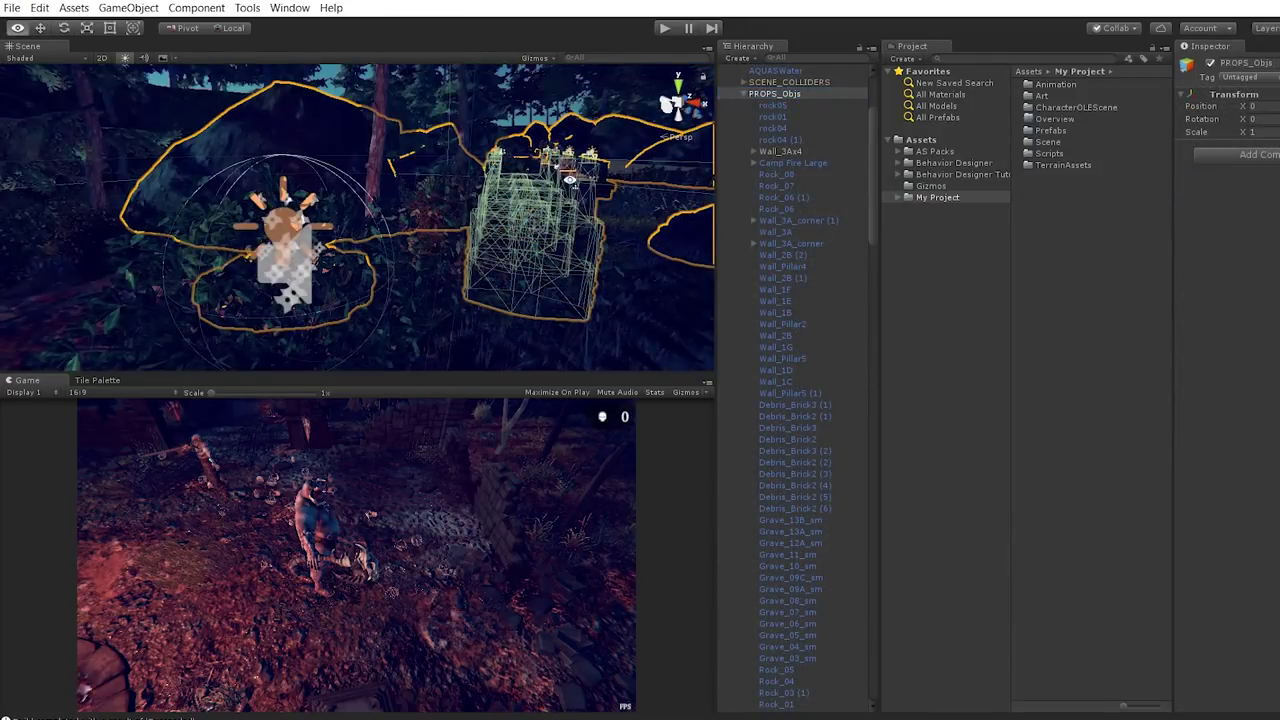
pyautogui.moveTo(560, 210)
pyautogui.mouseDown(button='right')
pyautogui.moveTo(1109, 167)
pyautogui.moveTo(1229, 137)
pyautogui.mouseUp(button='right')
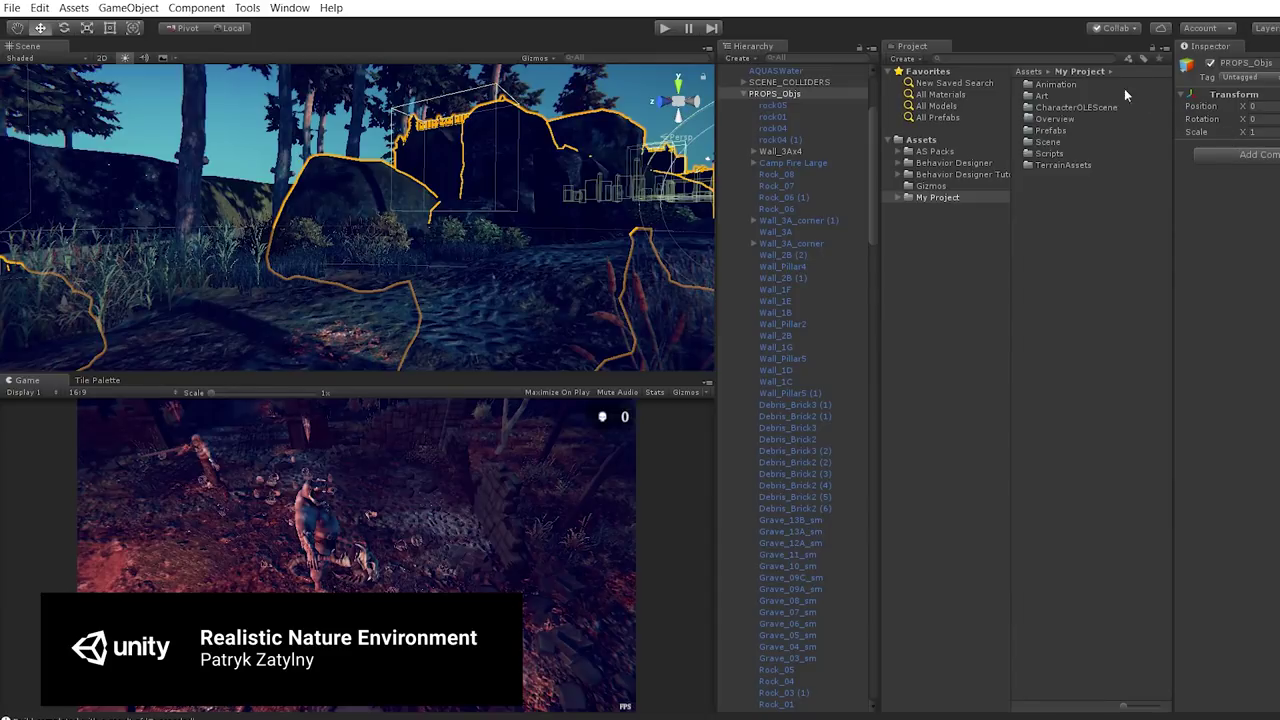
pyautogui.doubleClick(772, 116)
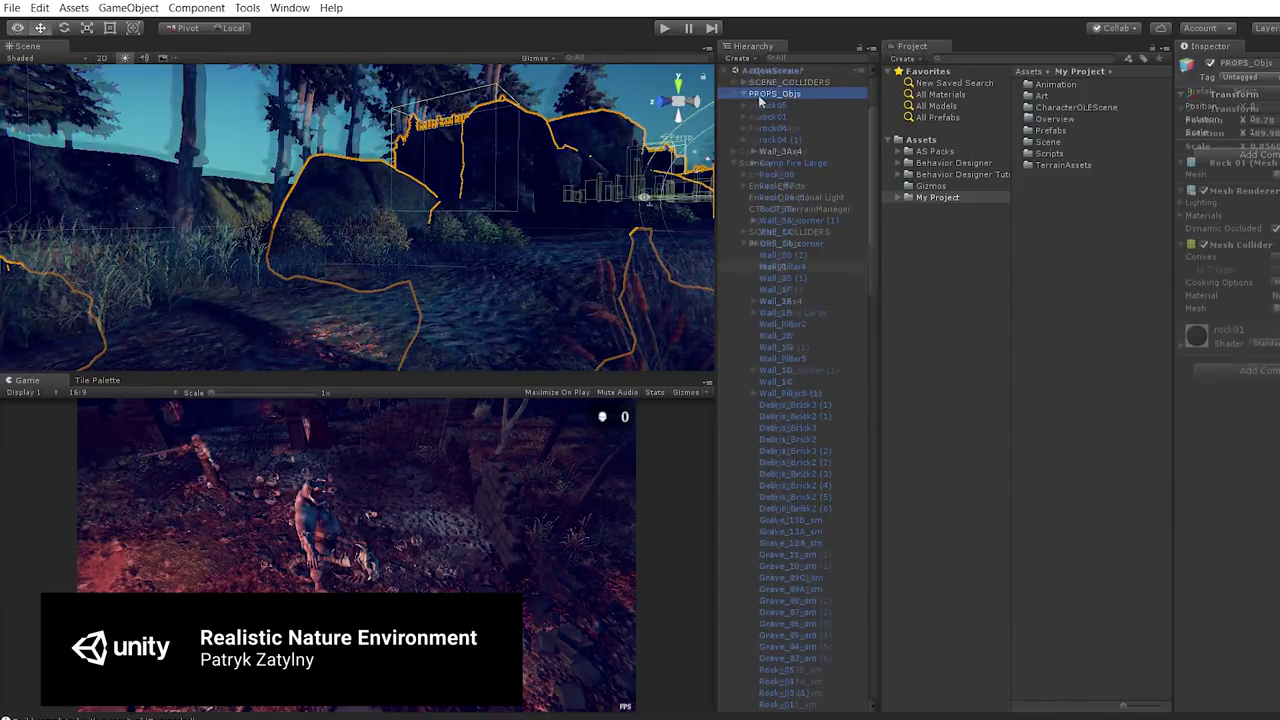
pyautogui.moveTo(654, 194)
pyautogui.mouseDown(button='right')
pyautogui.moveTo(641, 163)
pyautogui.moveTo(431, 200)
pyautogui.moveTo(20, 195)
pyautogui.mouseUp(button='right')
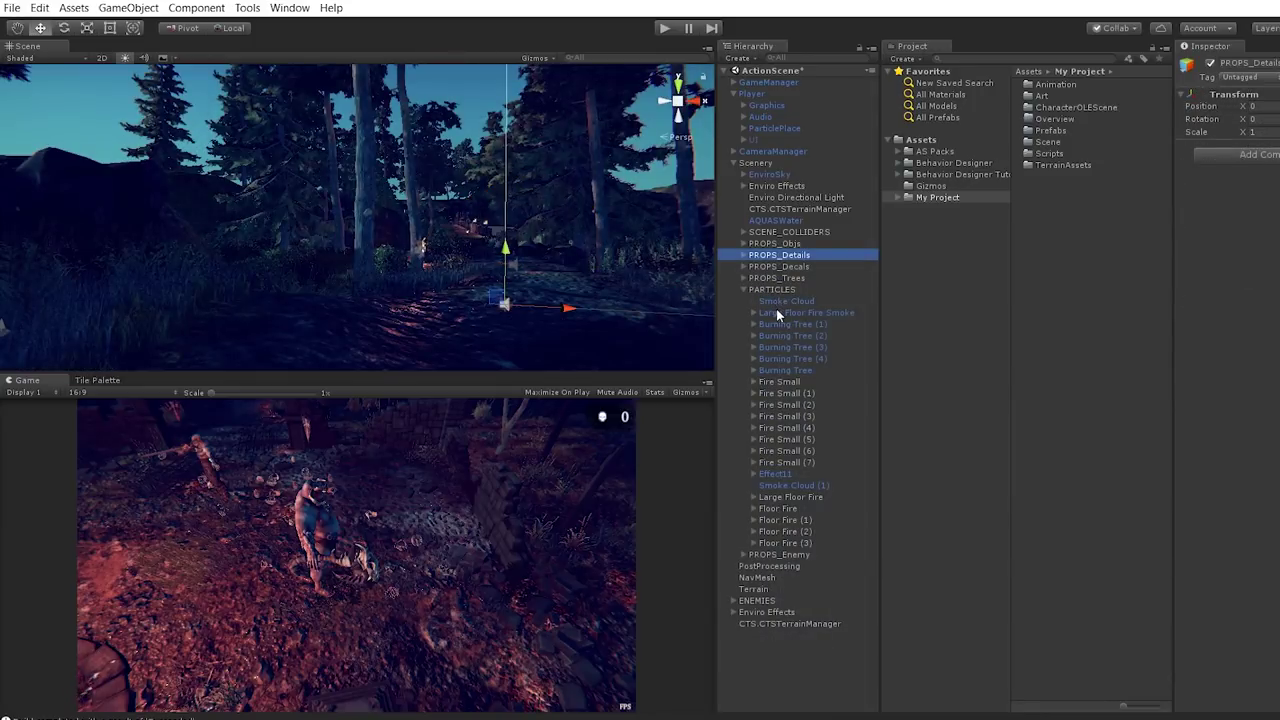
# Step: Select Large Floor Fire Smoke, frame it with F and orbit around it
pyautogui.click(778, 313)
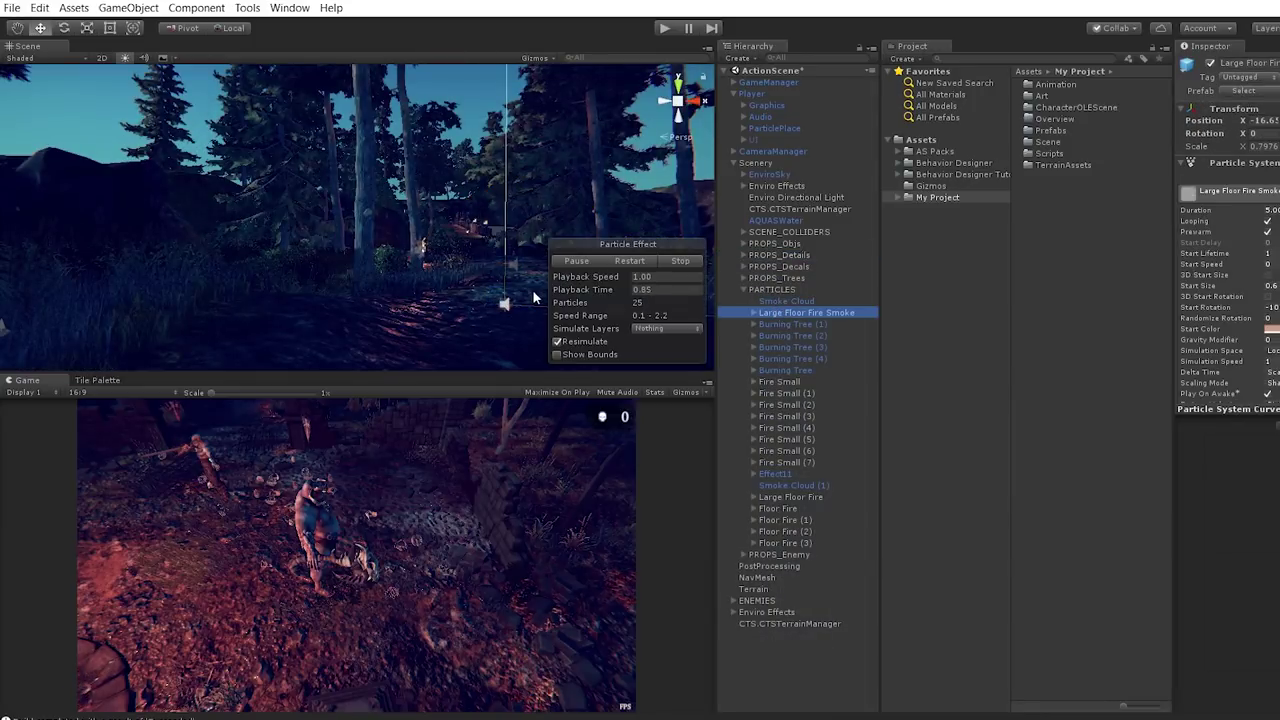
pyautogui.press('f')
pyautogui.moveTo(532, 289)
pyautogui.keyDown('alt'); pyautogui.mouseDown()
pyautogui.moveTo(424, 207)
pyautogui.moveTo(376, 285)
pyautogui.mouseUp(); pyautogui.keyUp('alt')
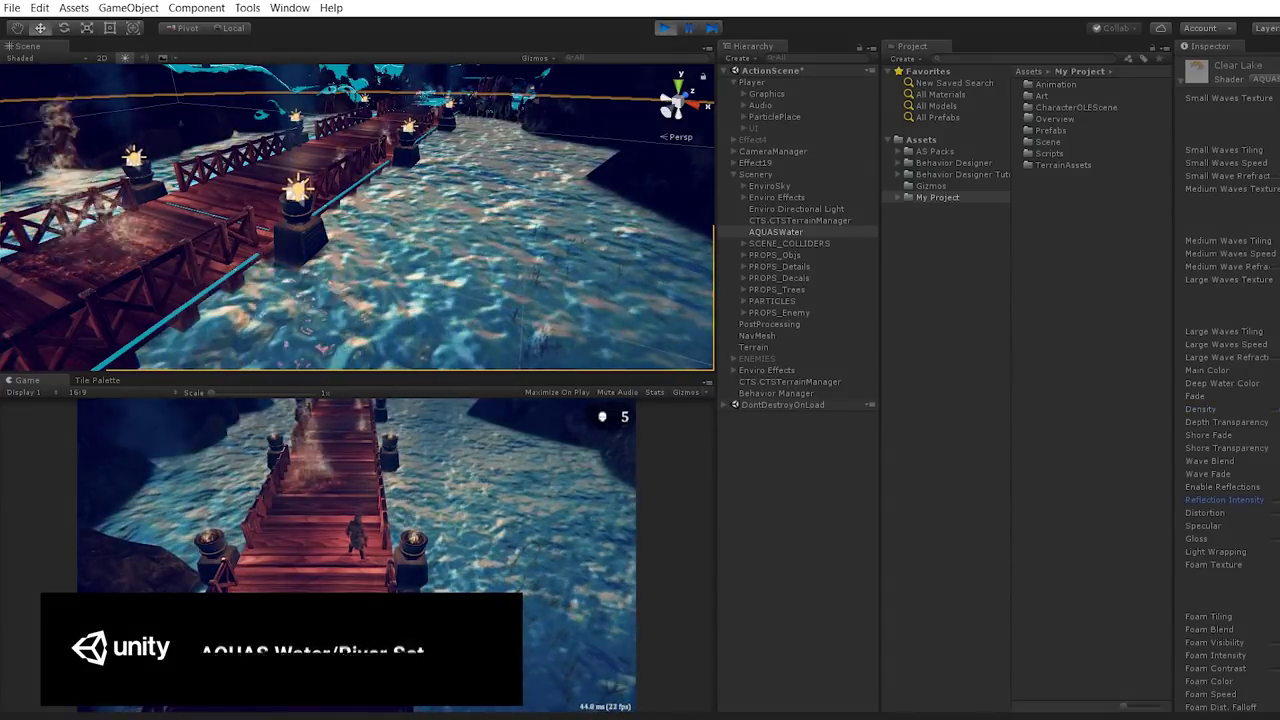
# Step: Change the AQUASWater material colour to a dark red with the colour picker
pyautogui.click(1258, 439)
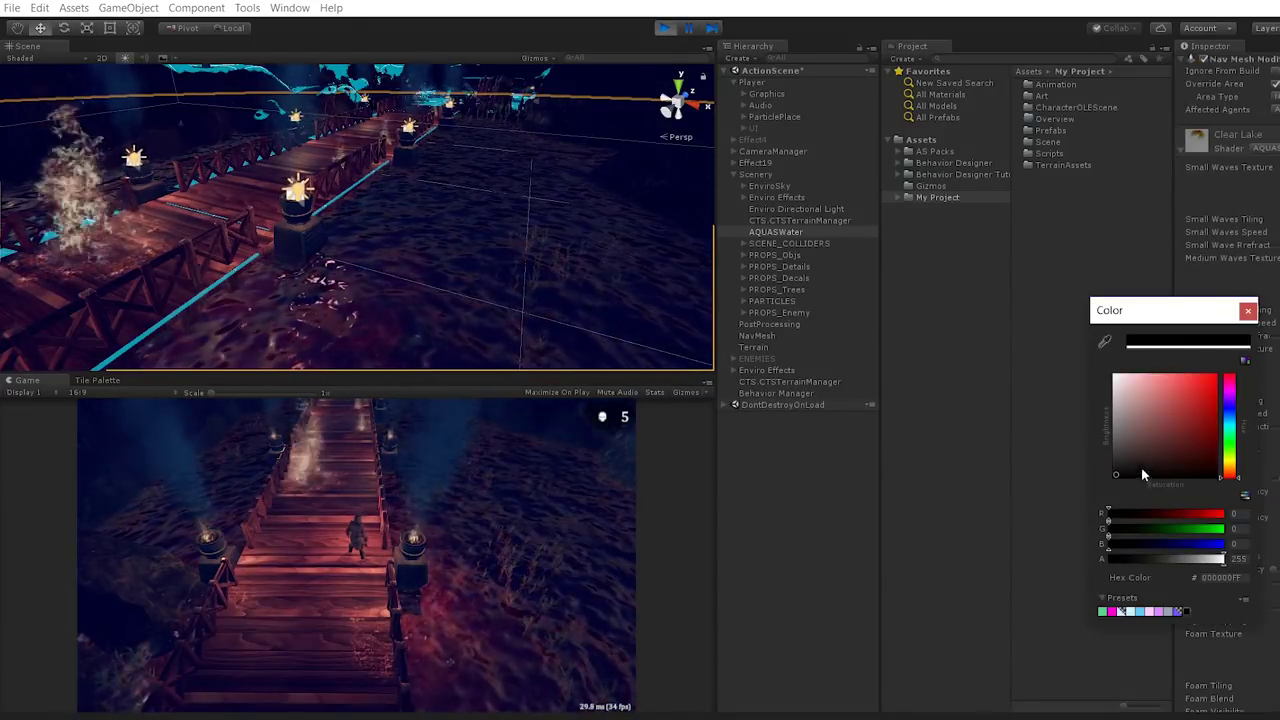
pyautogui.moveTo(1144, 474)
pyautogui.mouseDown()
pyautogui.moveTo(1177, 440)
pyautogui.moveTo(1163, 420)
pyautogui.moveTo(1170, 436)
pyautogui.mouseUp()
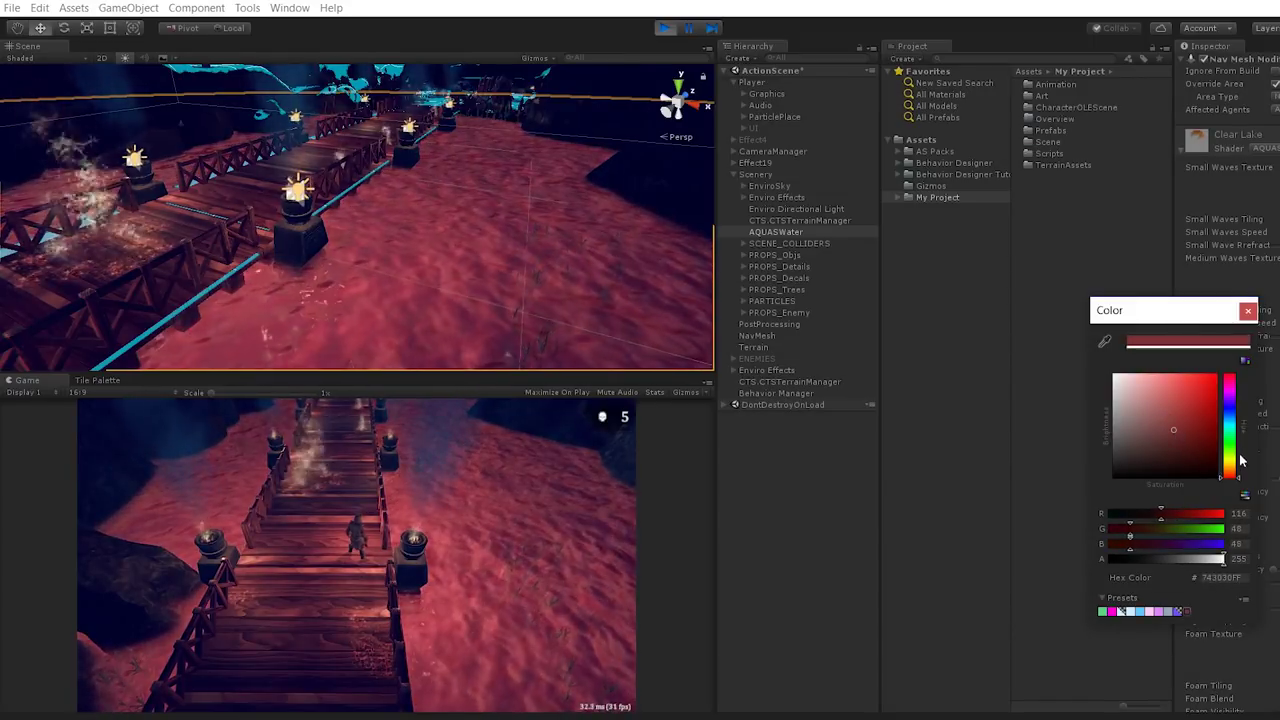
pyautogui.moveTo(1240, 461); pyautogui.dragTo(1236, 472)
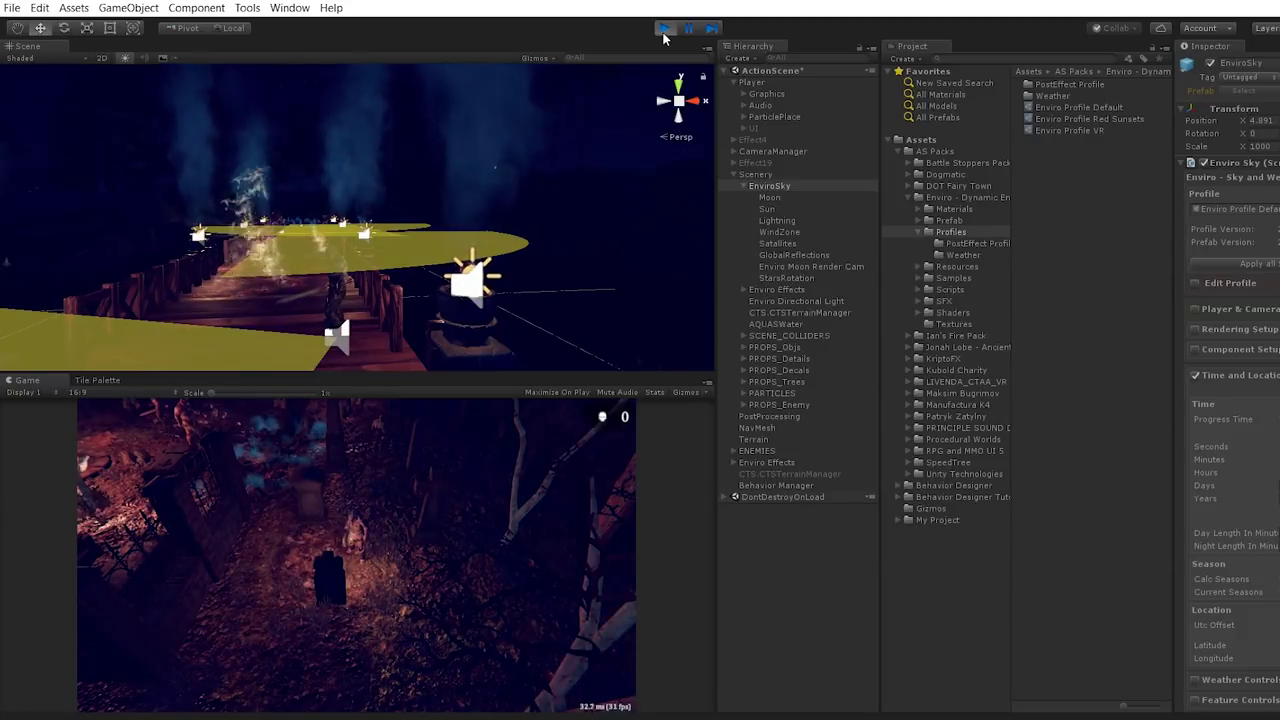
# Step: Stop Play mode
pyautogui.click(664, 29)
# Step: Orbit the Scene view around the orc and bring up the Enemy A behavior tree in Behavior Designer
pyautogui.moveTo(562, 344); pyautogui.dragTo(594, 347, button='right')
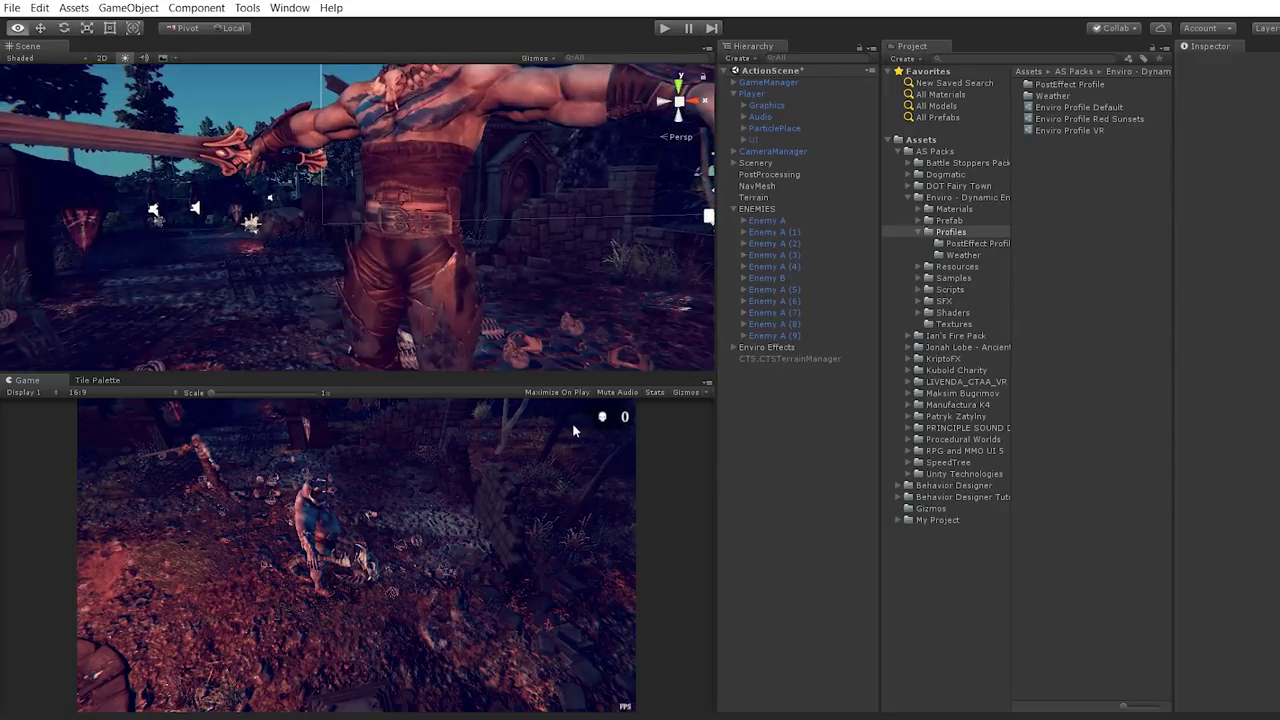
pyautogui.moveTo(572, 430); pyautogui.dragTo(568, 533, button='right')
pyautogui.moveTo(557, 456); pyautogui.dragTo(558, 370, button='right')
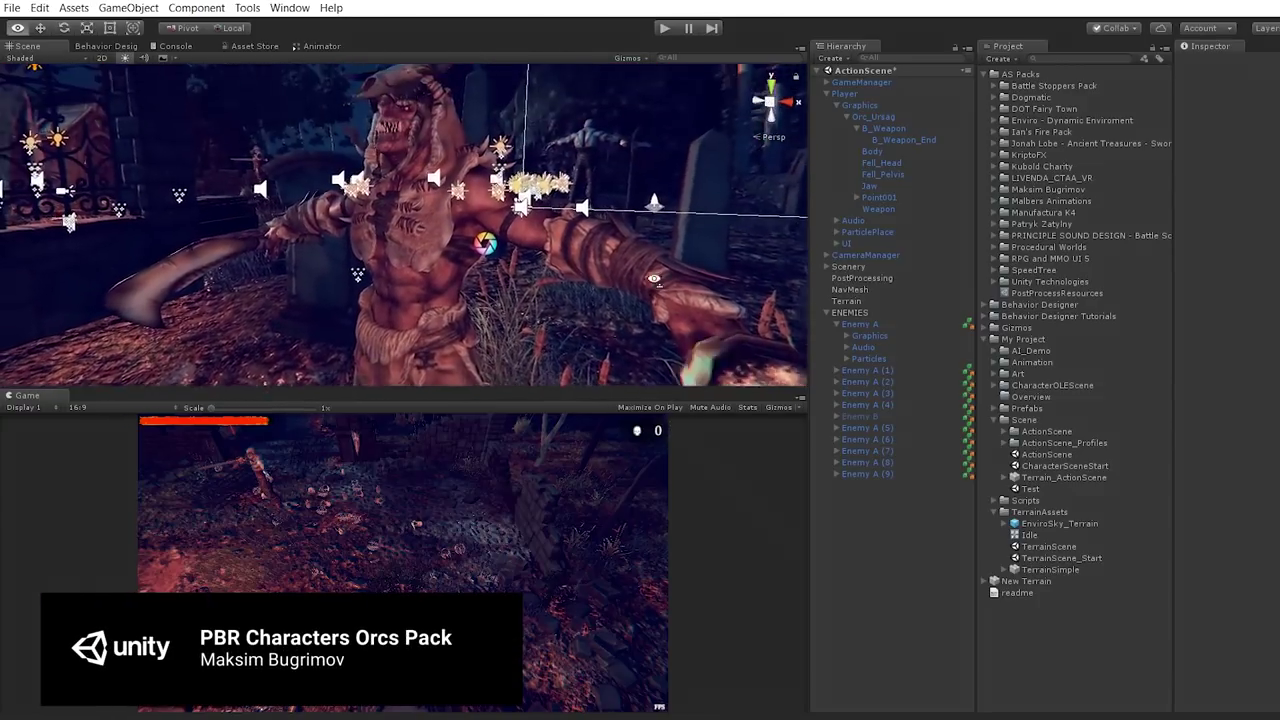
pyautogui.keyDown('alt'); pyautogui.moveTo(653, 278); pyautogui.dragTo(652, 232); pyautogui.keyUp('alt')
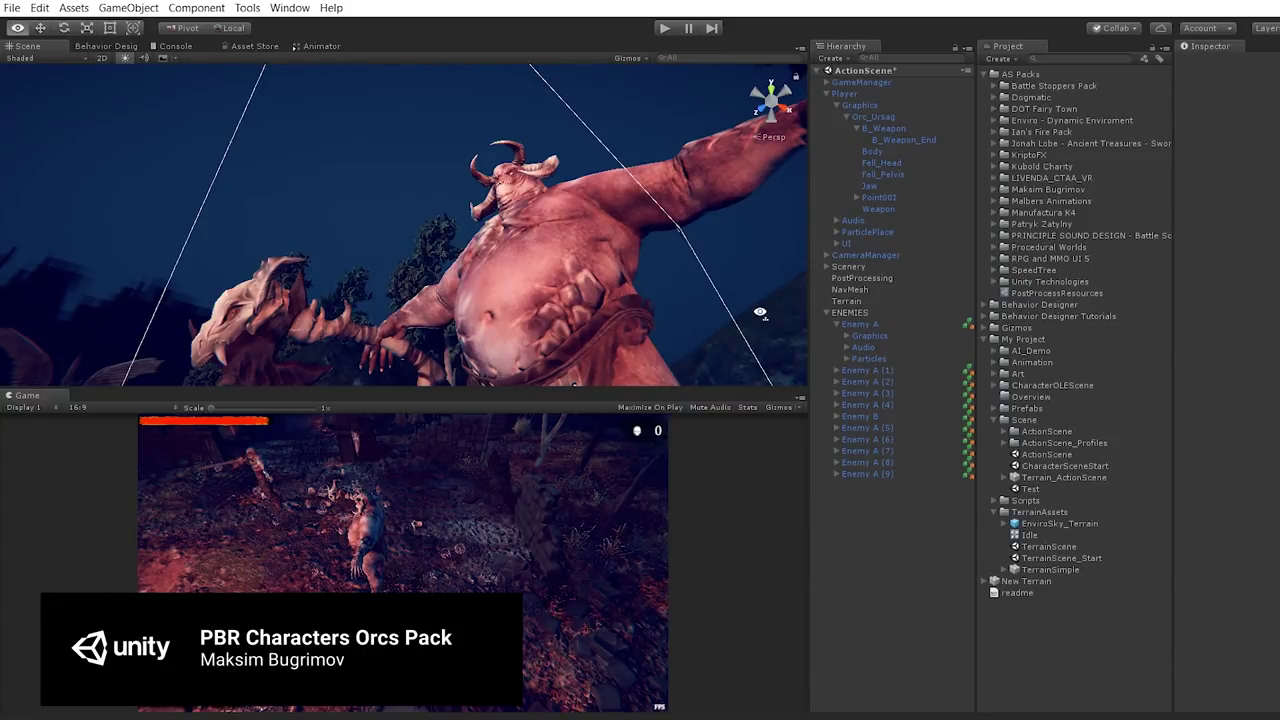
pyautogui.moveTo(760, 312)
pyautogui.keyDown('alt'); pyautogui.mouseDown()
pyautogui.moveTo(680, 372)
pyautogui.moveTo(657, 592)
pyautogui.moveTo(657, 482)
pyautogui.mouseUp(); pyautogui.keyUp('alt')
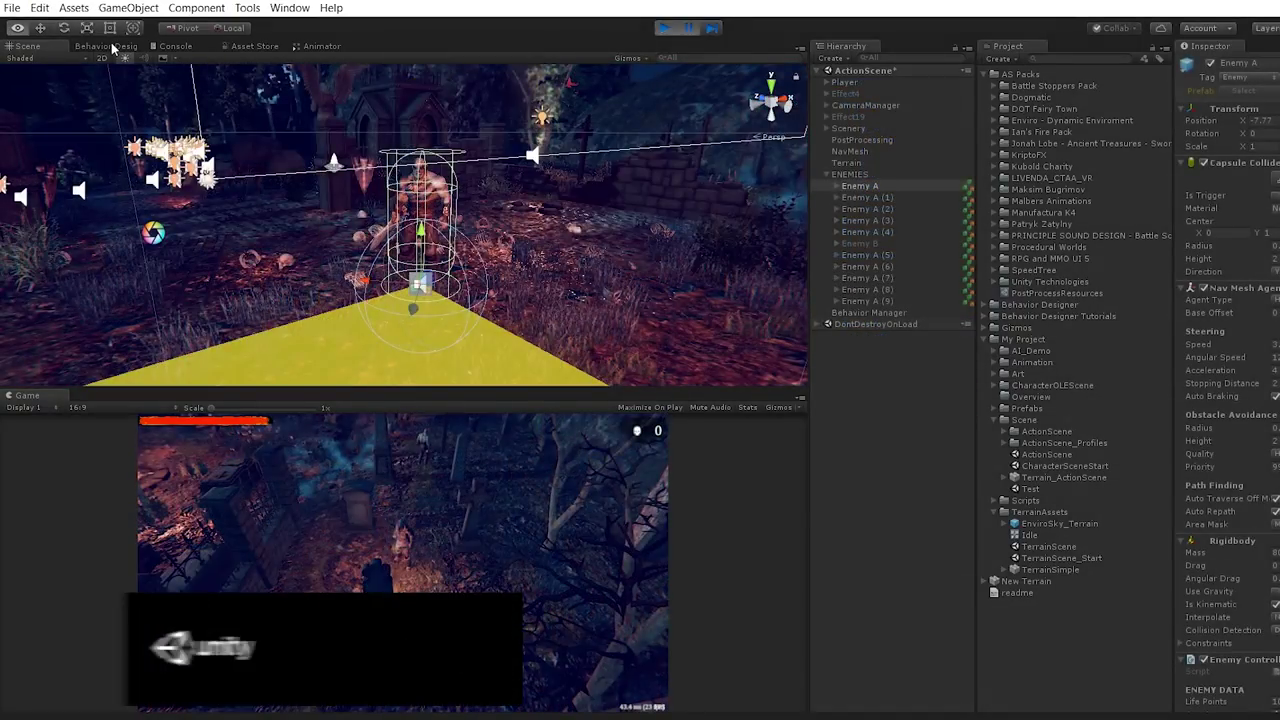
pyautogui.click(111, 45)
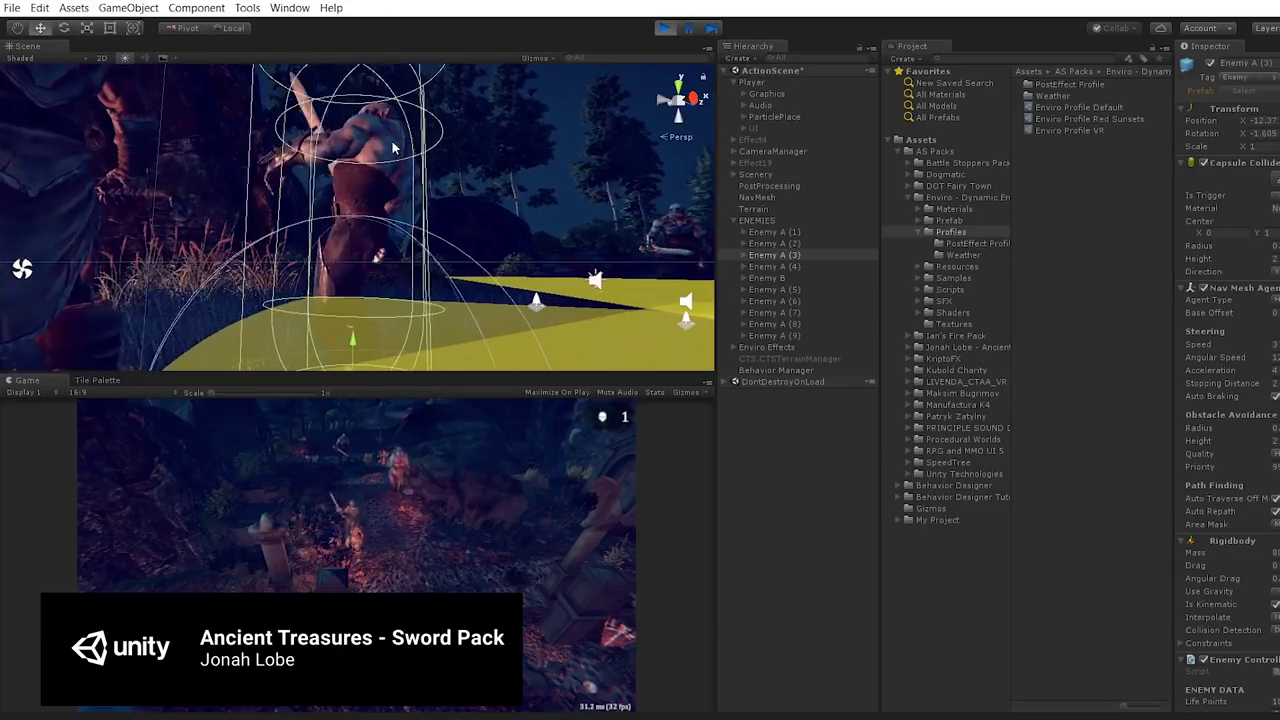
# Step: Fly the Scene view close beside the Enemy A (3) orc
pyautogui.moveTo(392, 147)
pyautogui.mouseDown(button='right')
pyautogui.moveTo(349, 110)
pyautogui.moveTo(450, 146)
pyautogui.moveTo(566, 153)
pyautogui.mouseUp(button='right')
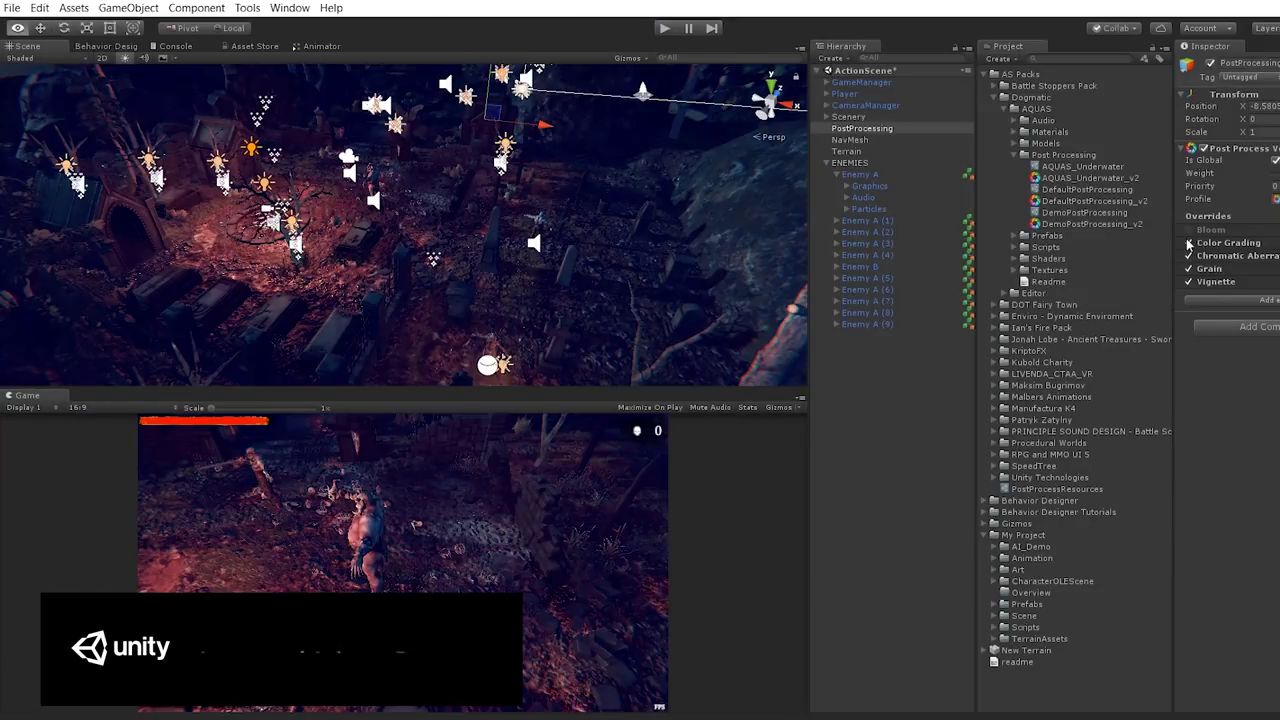
# Step: Toggle the PostProcessing Color Grading override off and back on, then adjust its Weight
pyautogui.click(1189, 243)
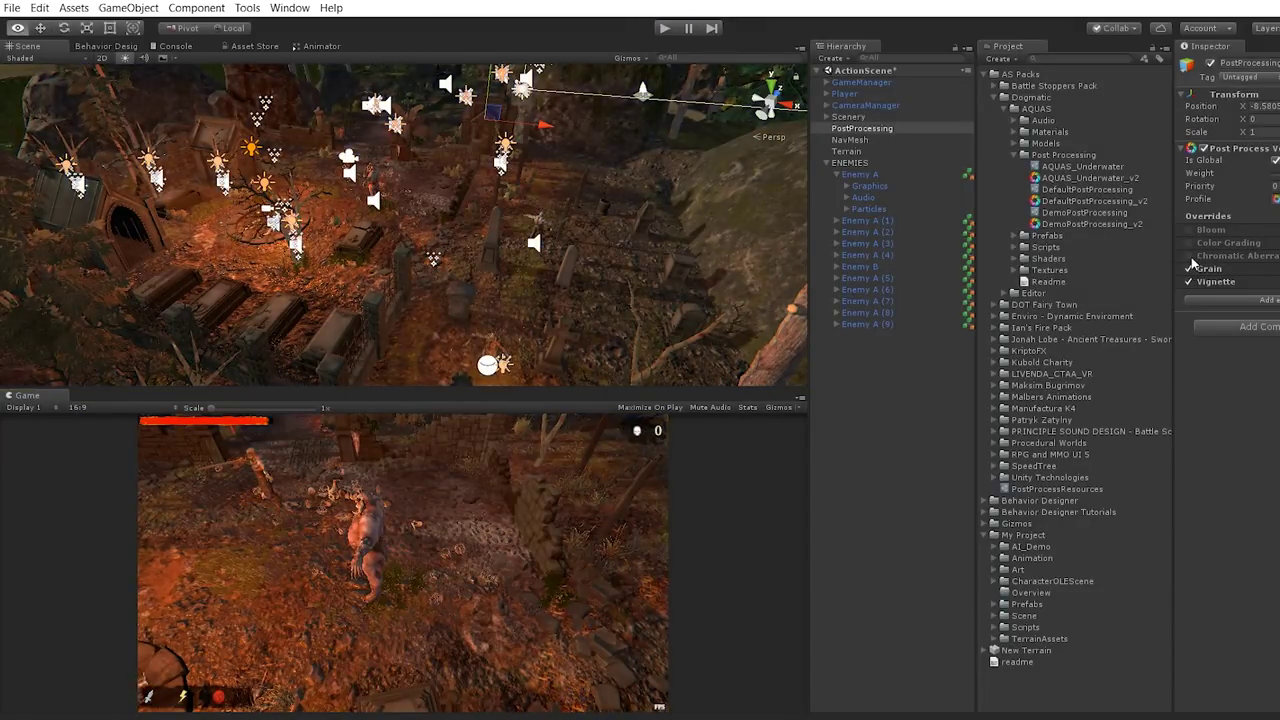
pyautogui.click(1189, 243)
pyautogui.moveTo(1199, 173); pyautogui.dragTo(1200, 173)
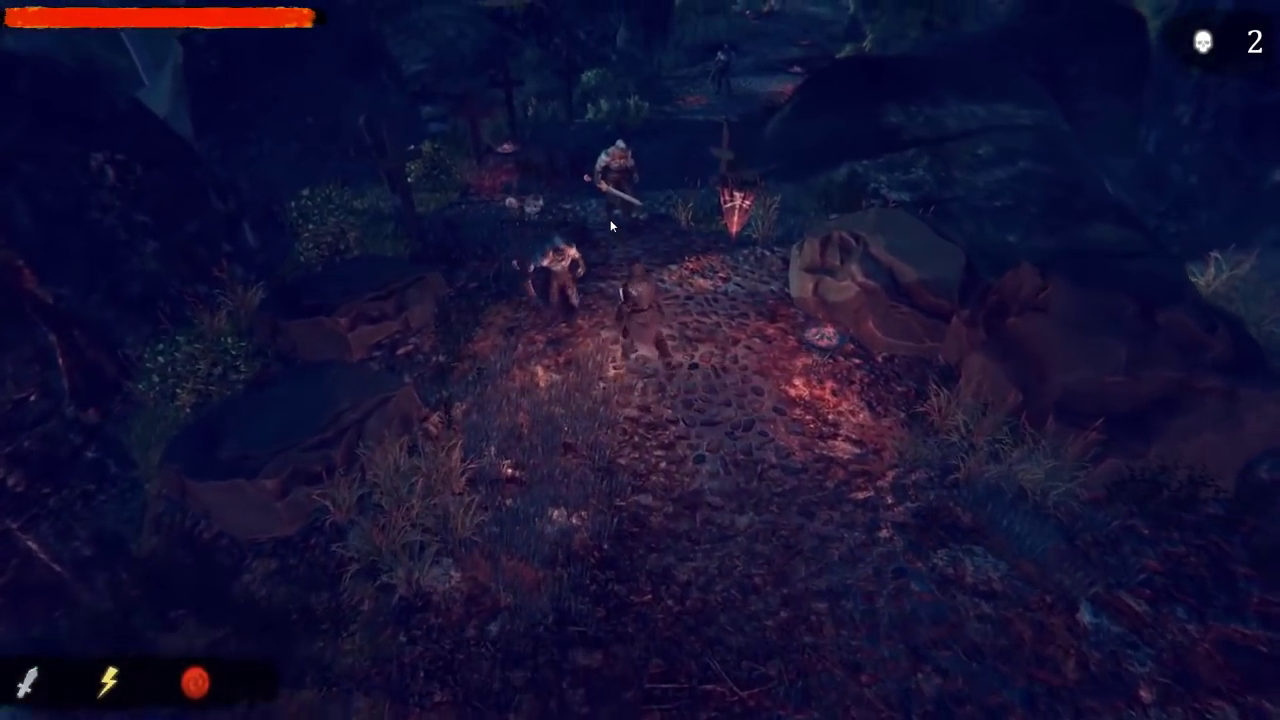
# Step: Attack the enemies on the graveyard path until the kill counter reaches 3
pyautogui.click(610, 219)
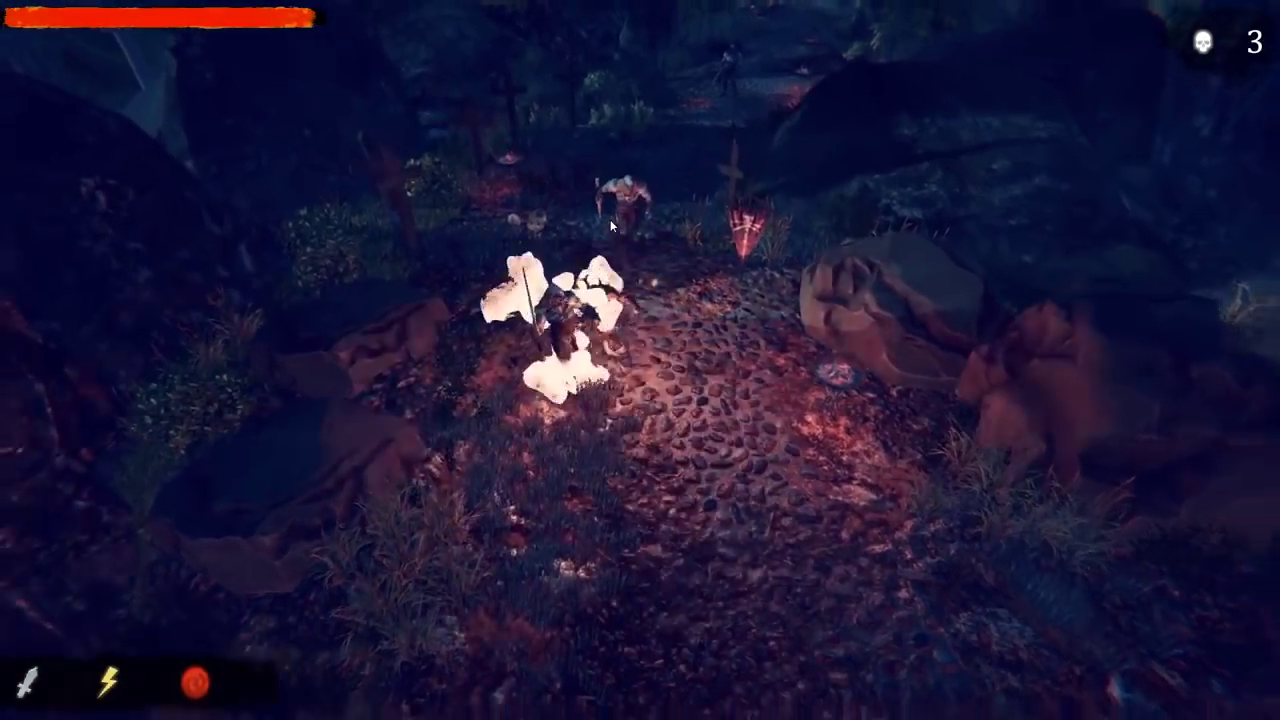
pyautogui.click(661, 236)
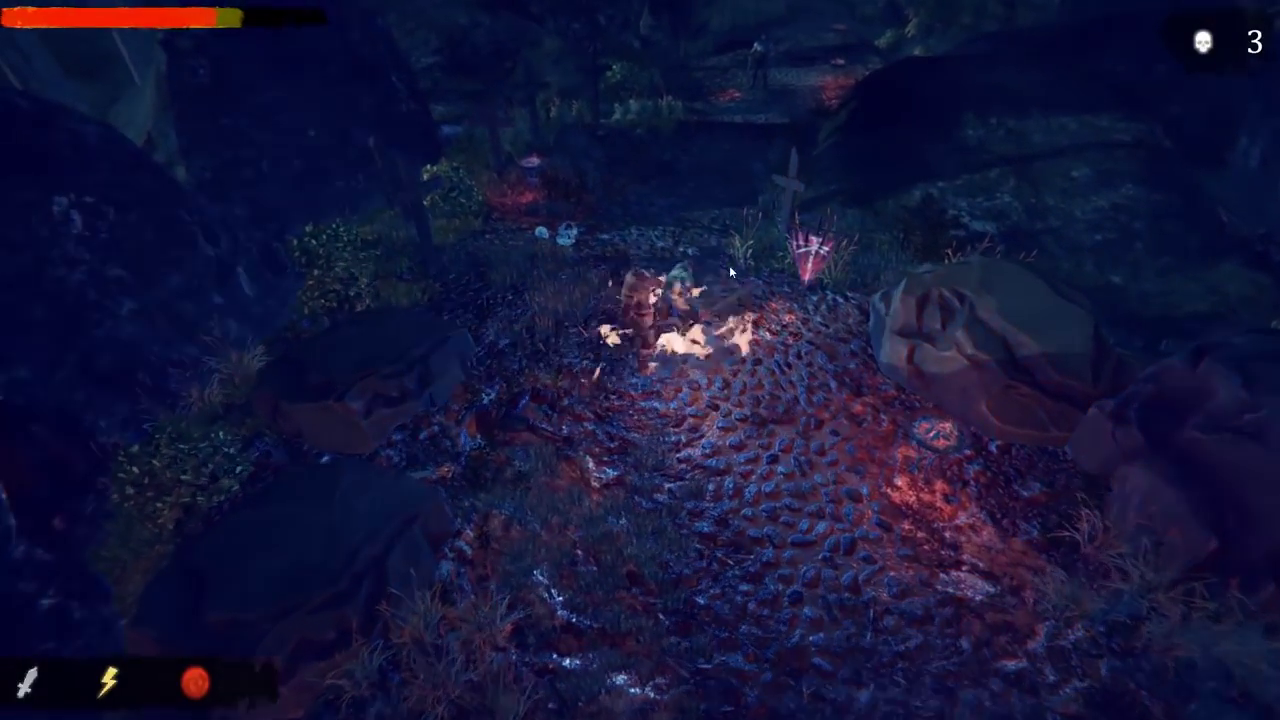